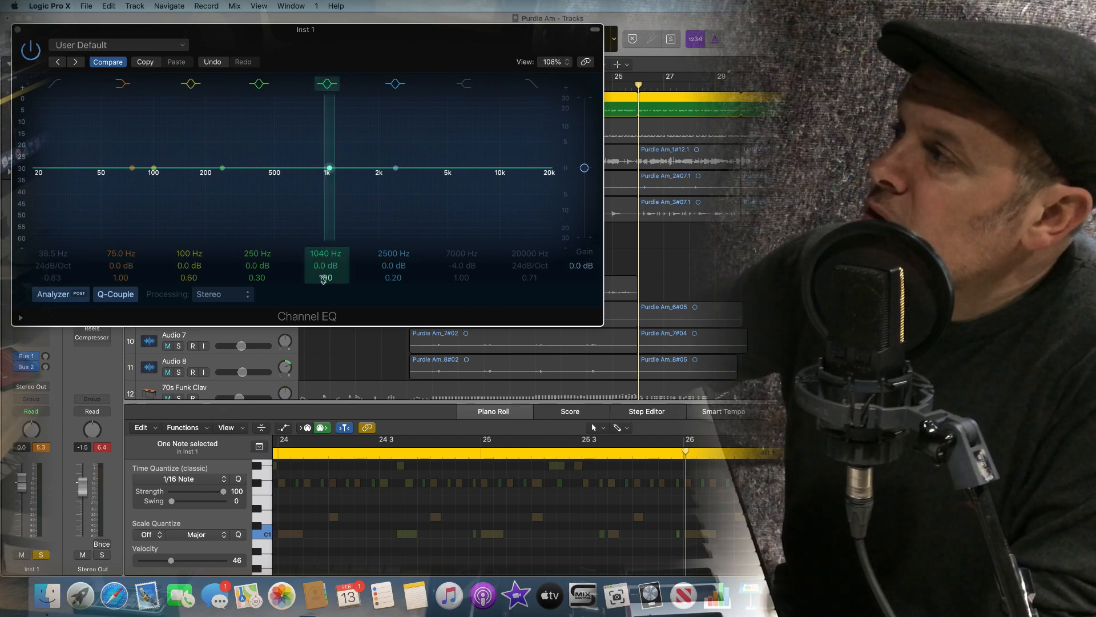
Boost the peak band near 1 kHz to +12.5 dB, widen its Q to 1.80, and return its gain to 0 dB
left_click_drag(323, 280, 324, 287)
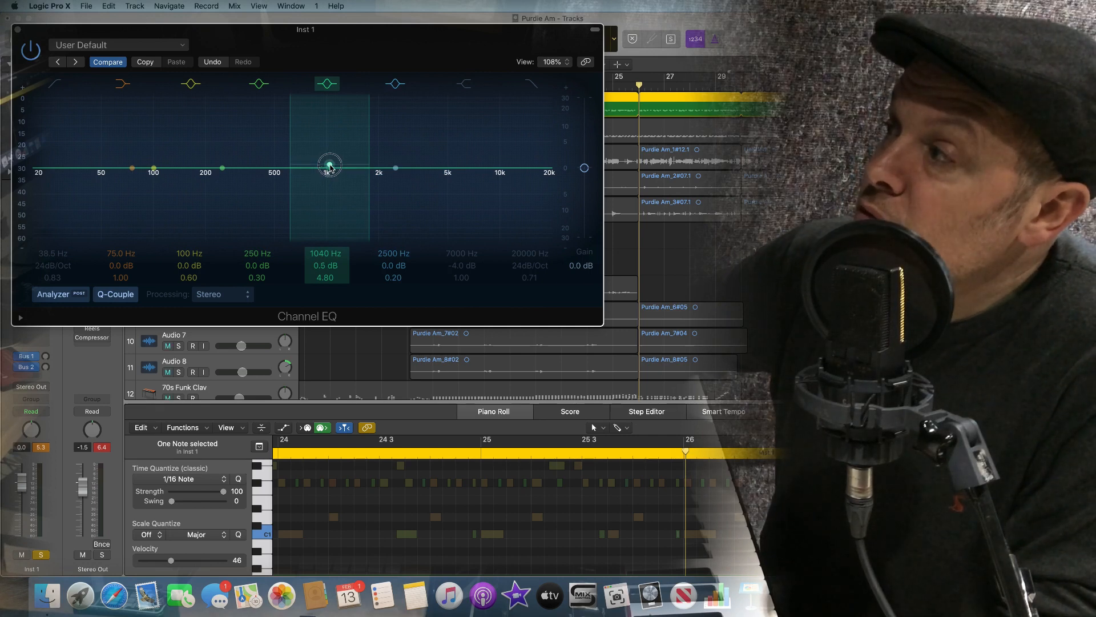
left_click_drag(330, 166, 328, 127)
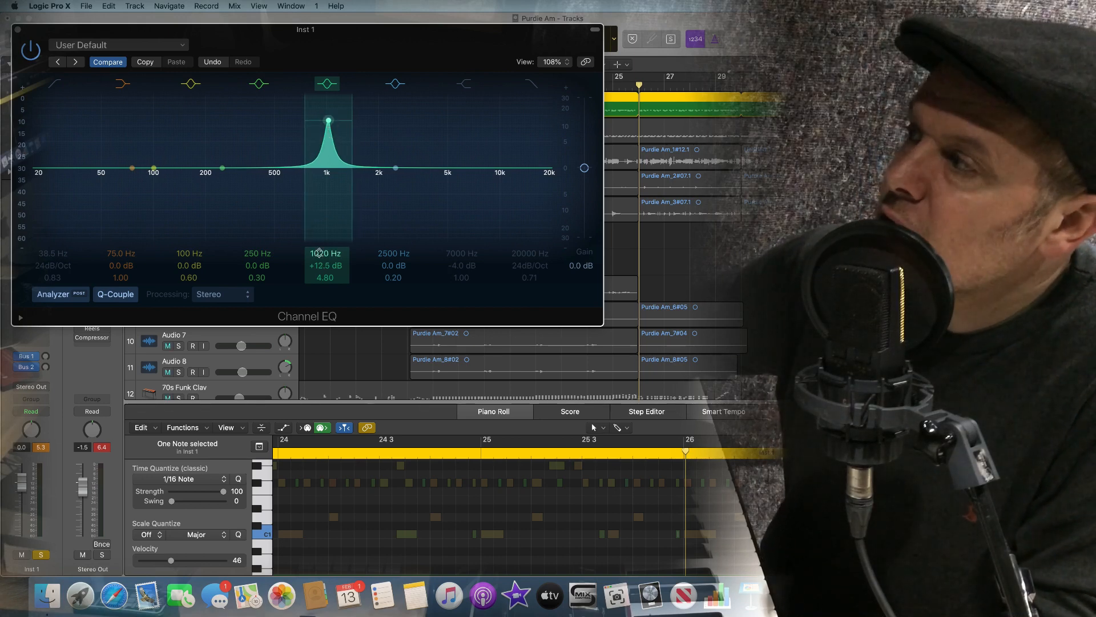
left_click_drag(318, 278, 323, 243)
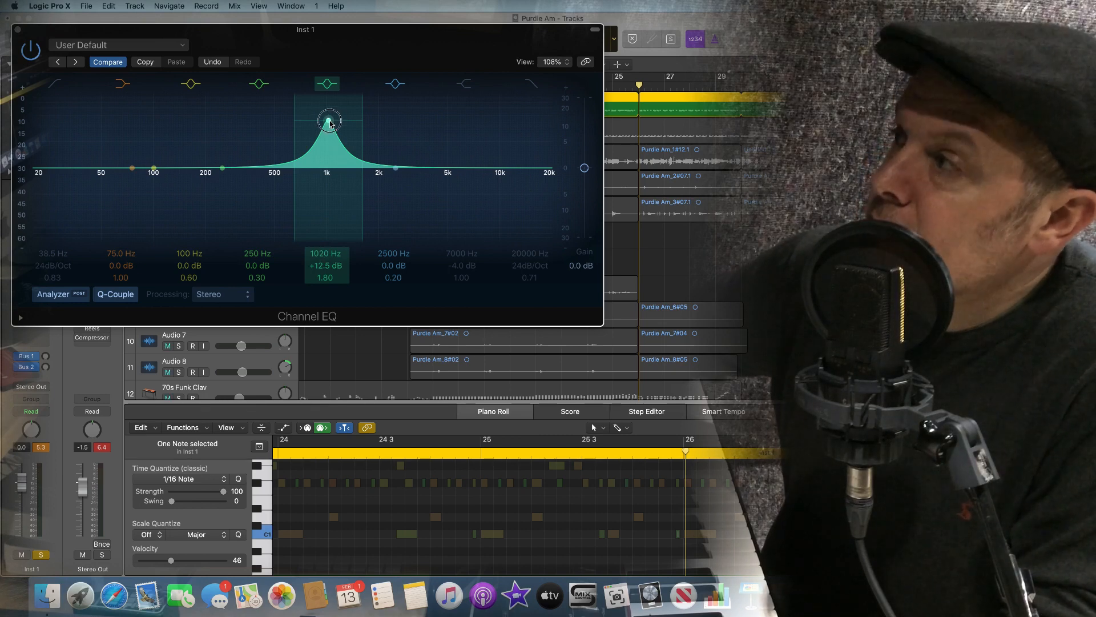
left_click_drag(330, 122, 330, 162)
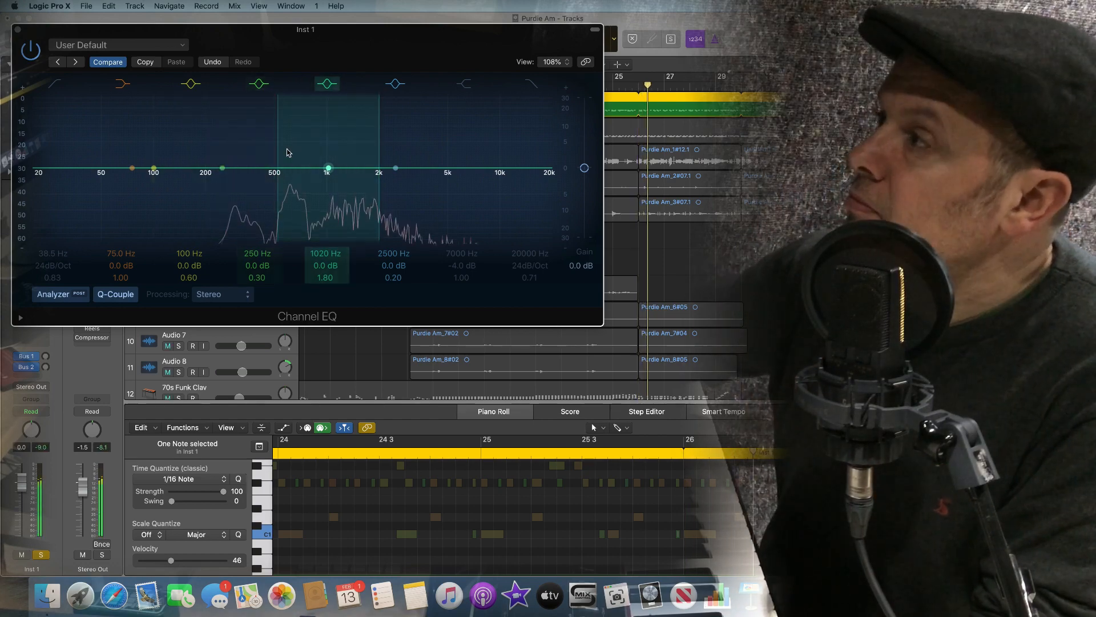
Cut the upper bands to -2.0 dB at 1320 Hz and -3.5 dB at 5700 Hz, and the 100 Hz band to -1.5 dB at 87 Hz
left_click_drag(329, 168, 459, 190)
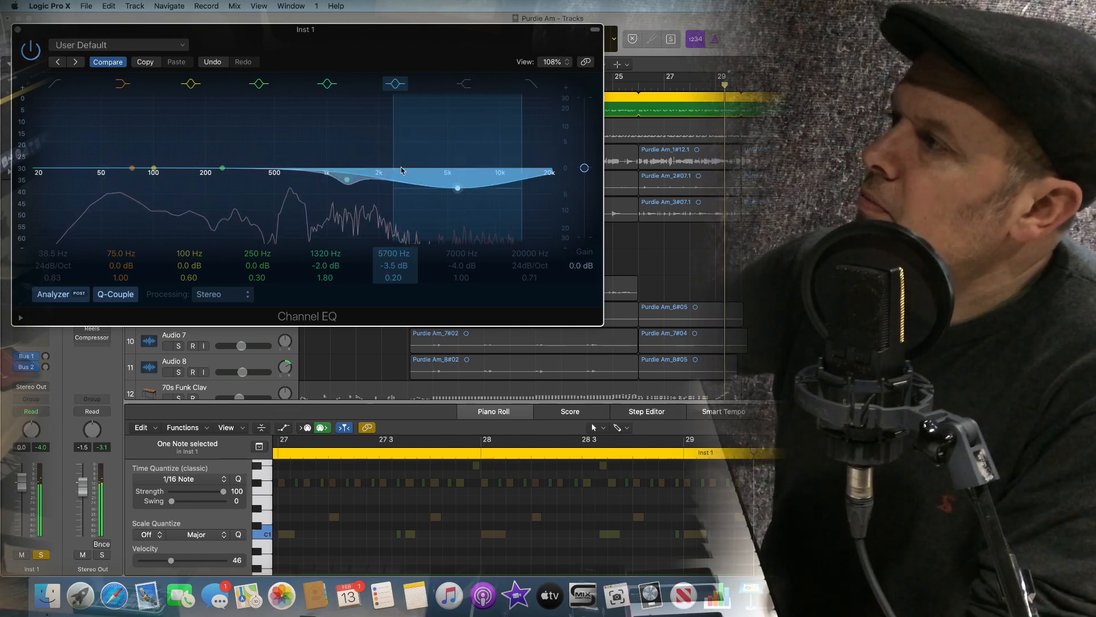
mouse_move(154, 168)
left_mouse_down()
mouse_move(154, 130)
mouse_move(139, 245)
mouse_move(151, 147)
mouse_move(144, 176)
left_mouse_up()
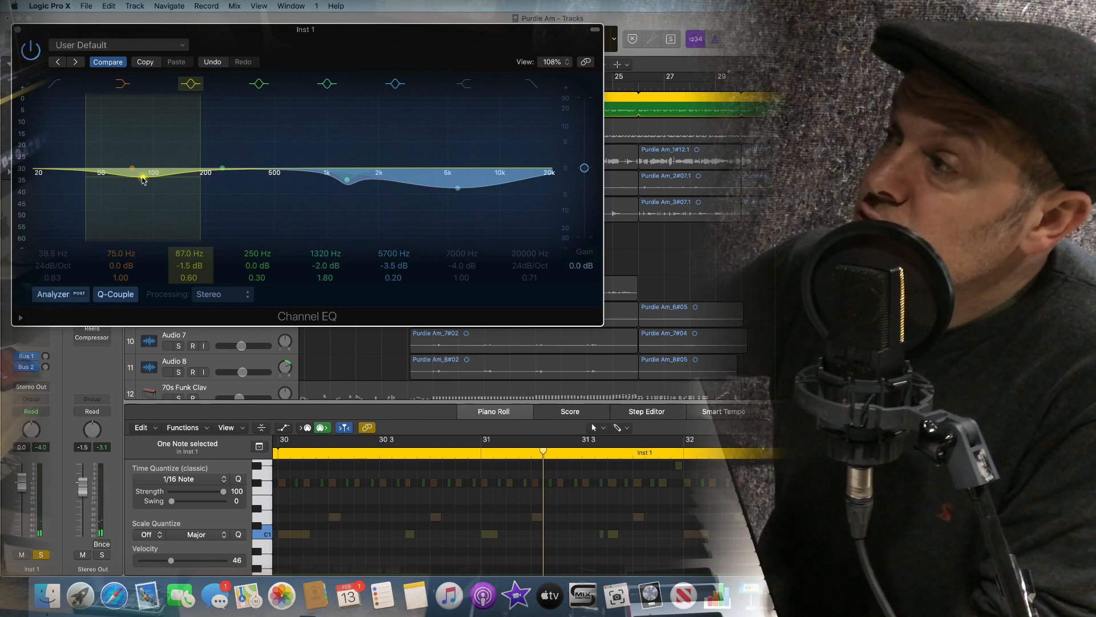
Raise the 87 Hz band to 0.5 dB and flatten the two upper cuts to 0 dB at 1360 Hz and 6000 Hz
left_click_drag(143, 179, 142, 164)
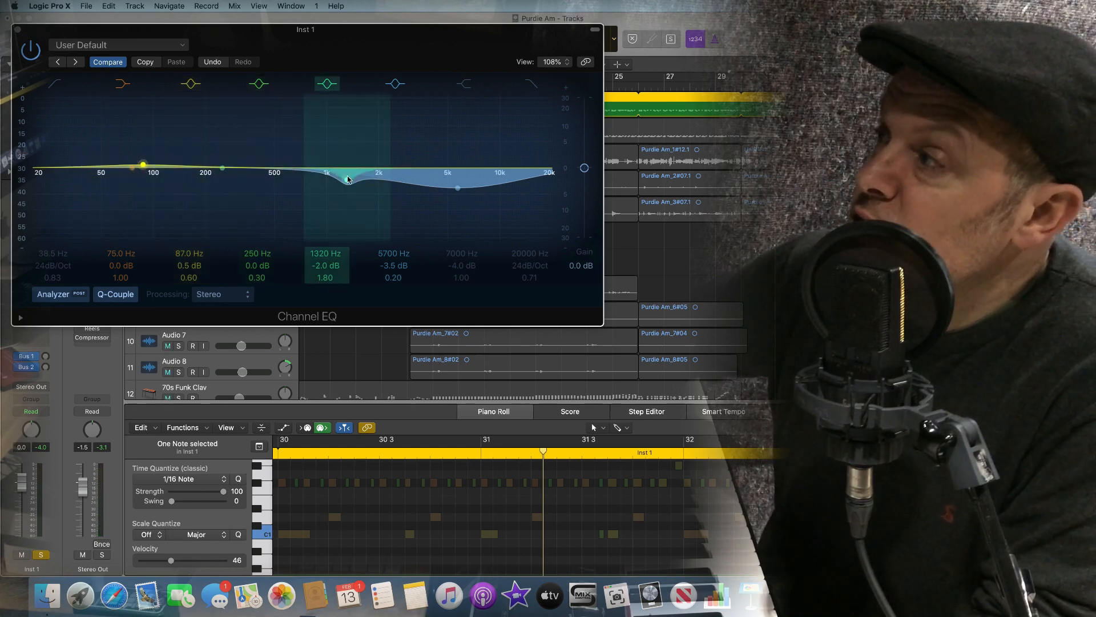
left_click_drag(348, 179, 350, 168)
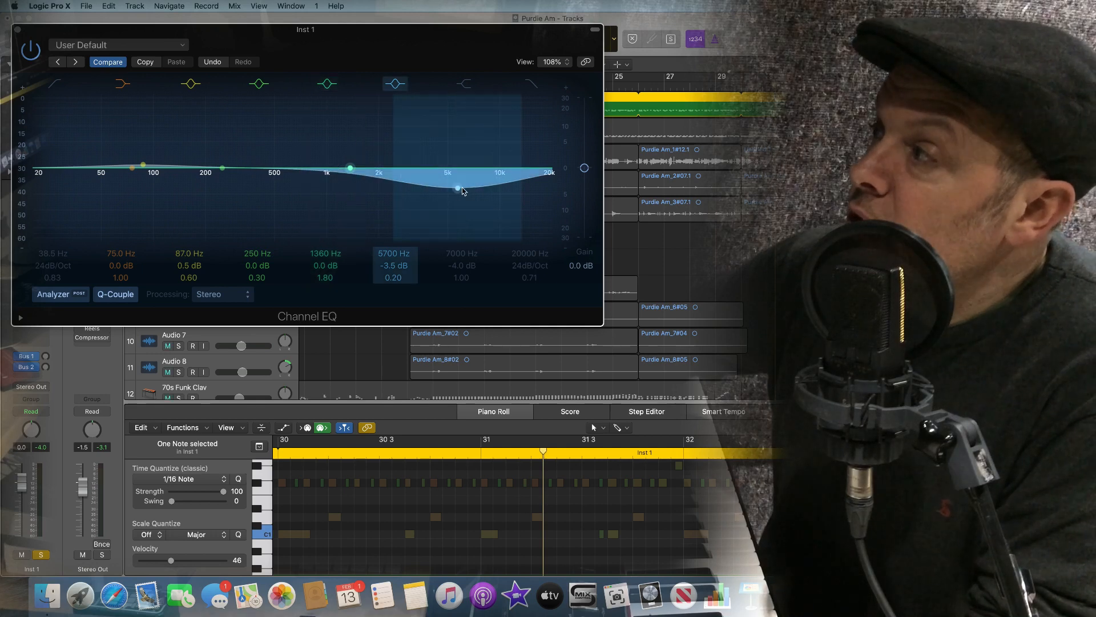
left_click_drag(460, 190, 462, 168)
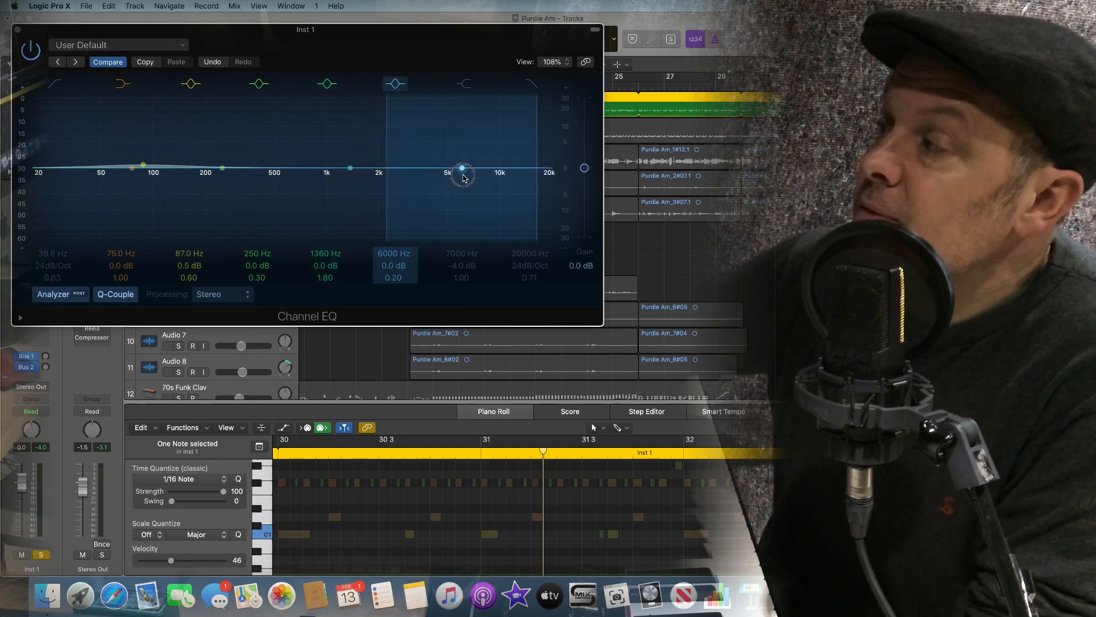
Boost the 1360 Hz band to +24.0 dB with a Q of 100, and shift the 250 Hz band to 270 Hz
left_click_drag(350, 168, 352, 137)
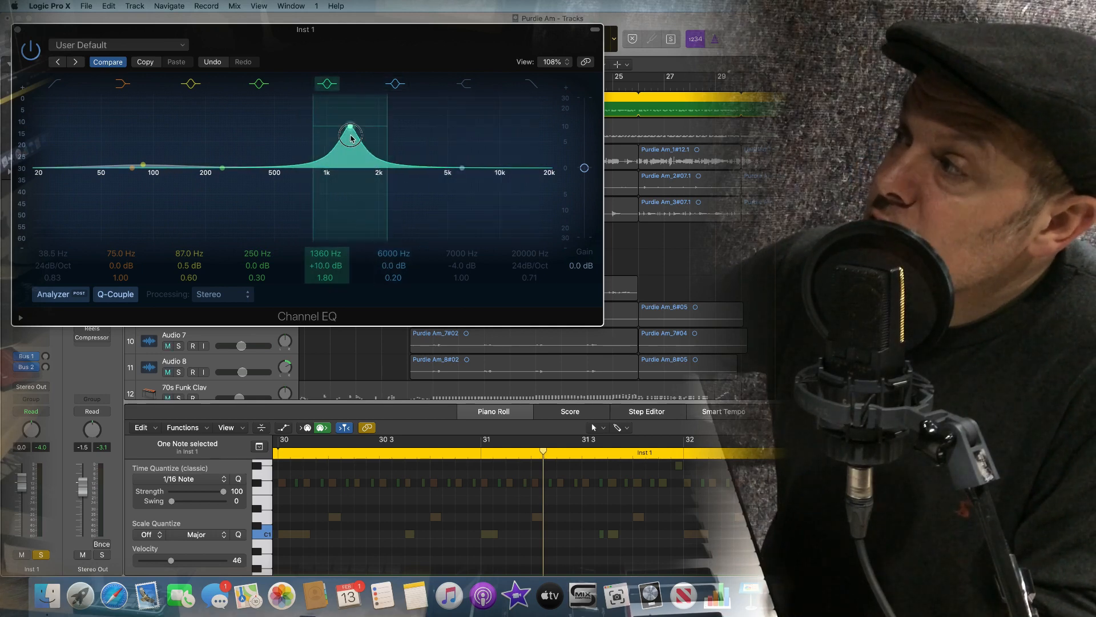
mouse_move(223, 170)
left_mouse_down()
mouse_move(229, 142)
mouse_move(230, 170)
left_mouse_up()
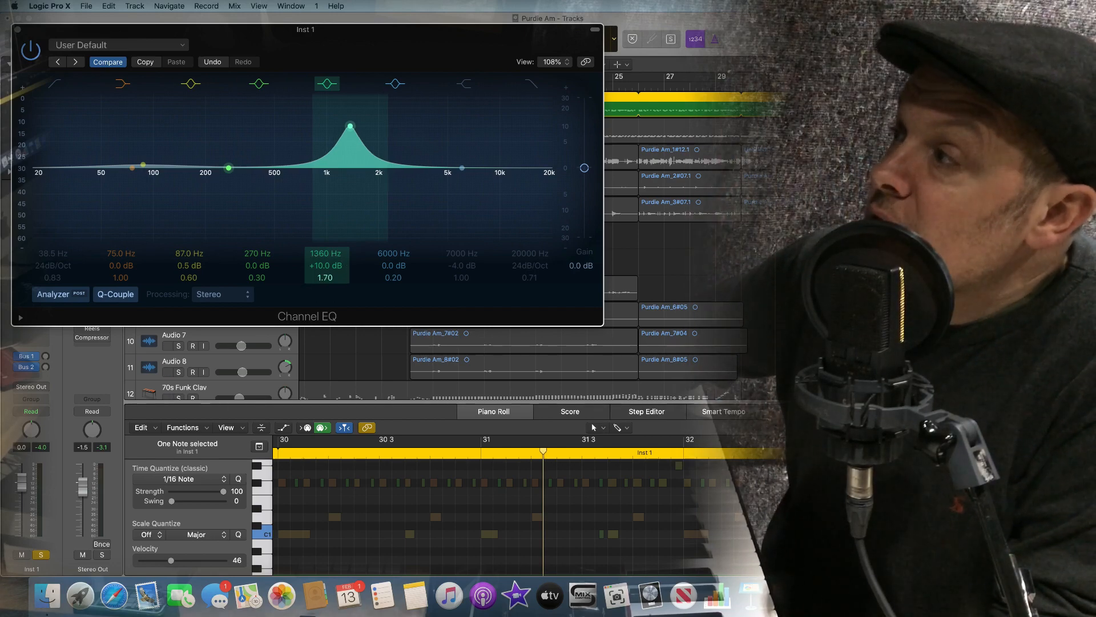
left_click_drag(325, 278, 325, 279)
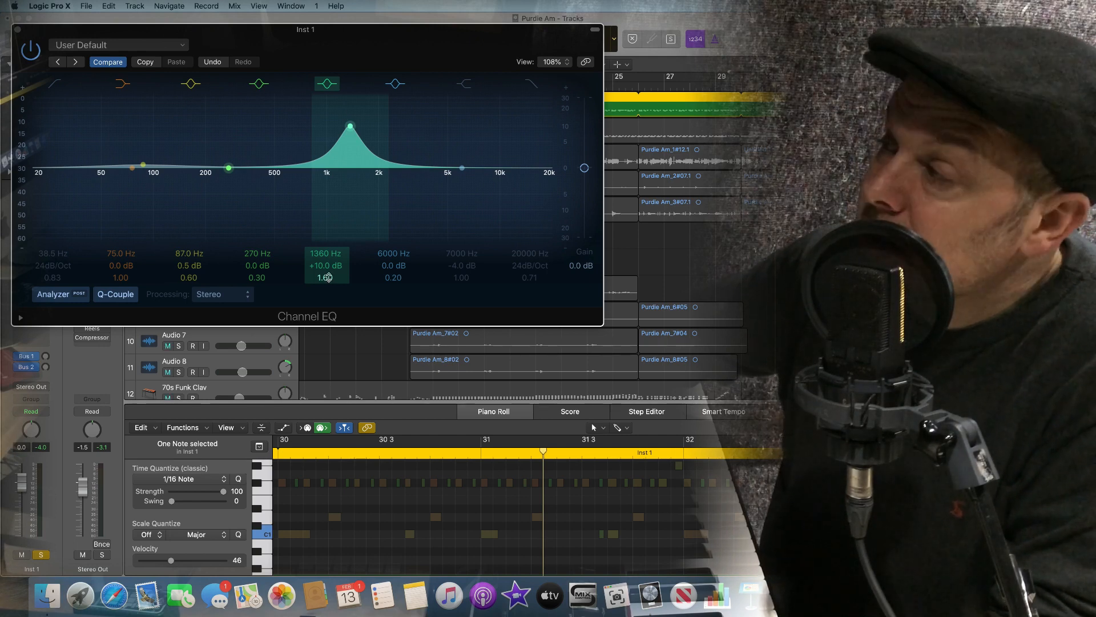
left_click_drag(325, 277, 326, 239)
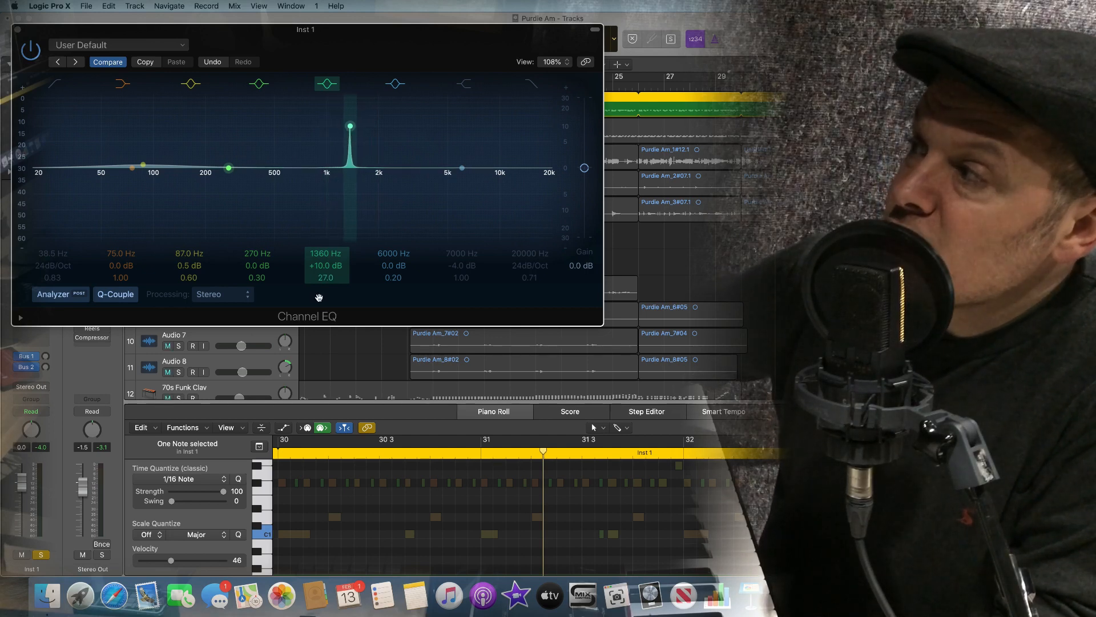
mouse_move(317, 266)
left_mouse_down()
mouse_move(317, 251)
mouse_move(326, 275)
left_mouse_up()
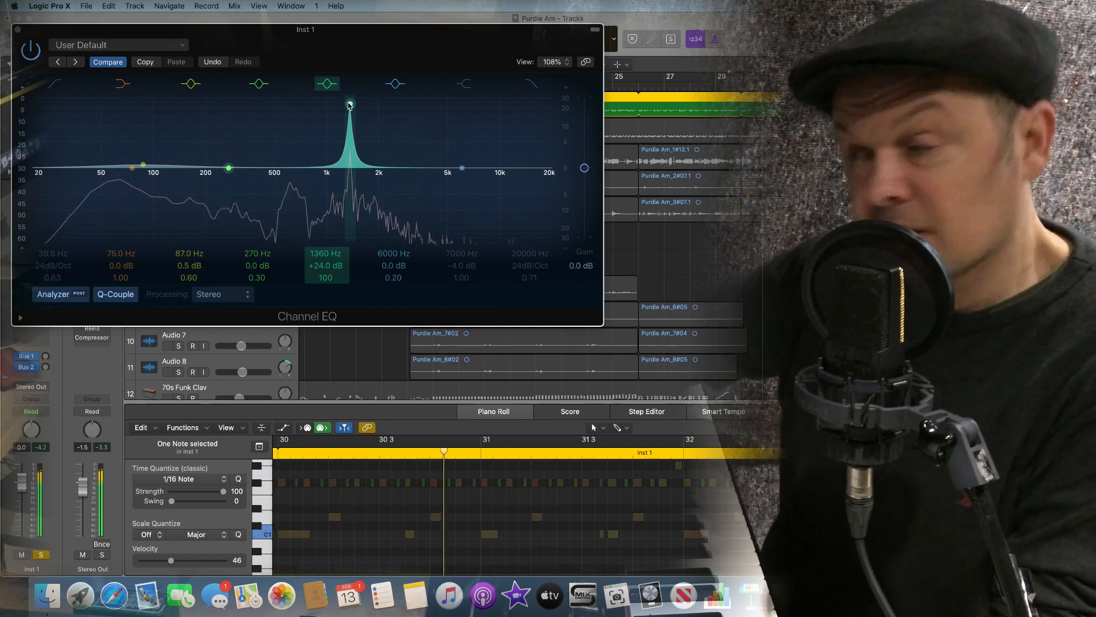
Sweep the narrow boost up to 2650 Hz at +24.0 dB and flatten the band to 0 dB at 3000 Hz
left_click_drag(348, 105, 389, 94)
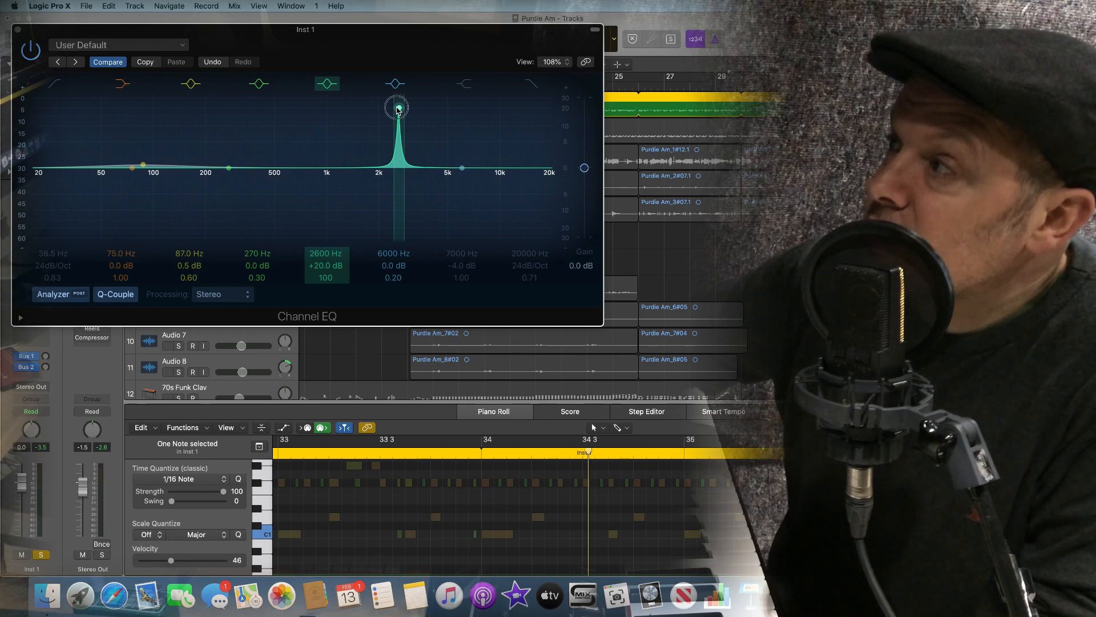
left_click_drag(398, 109, 400, 99)
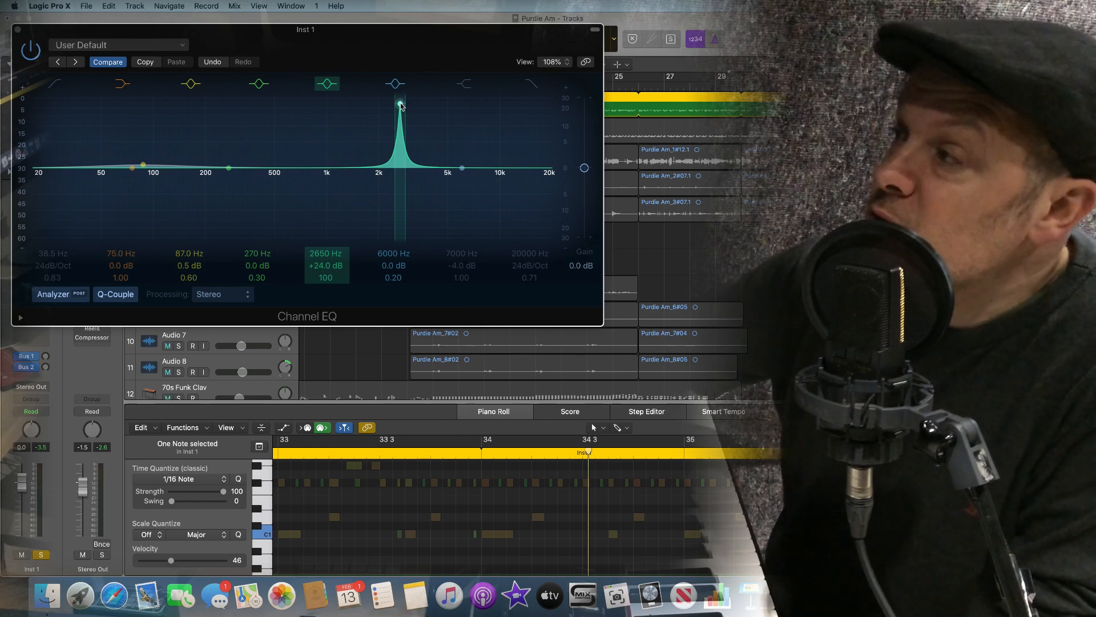
left_click_drag(401, 105, 413, 183)
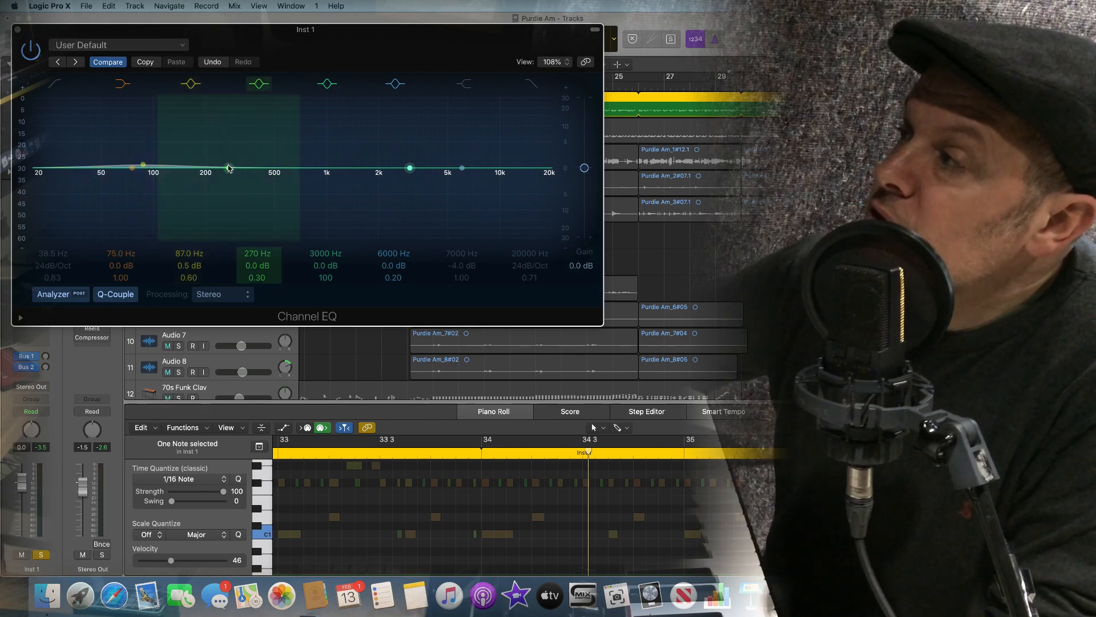
Turn the 270 Hz and 87 Hz bands into narrow notches: 49 Hz, -16.5 dB, Q 100 and 100 Hz, -19.5 dB, Q 95
left_click_drag(229, 169, 92, 169)
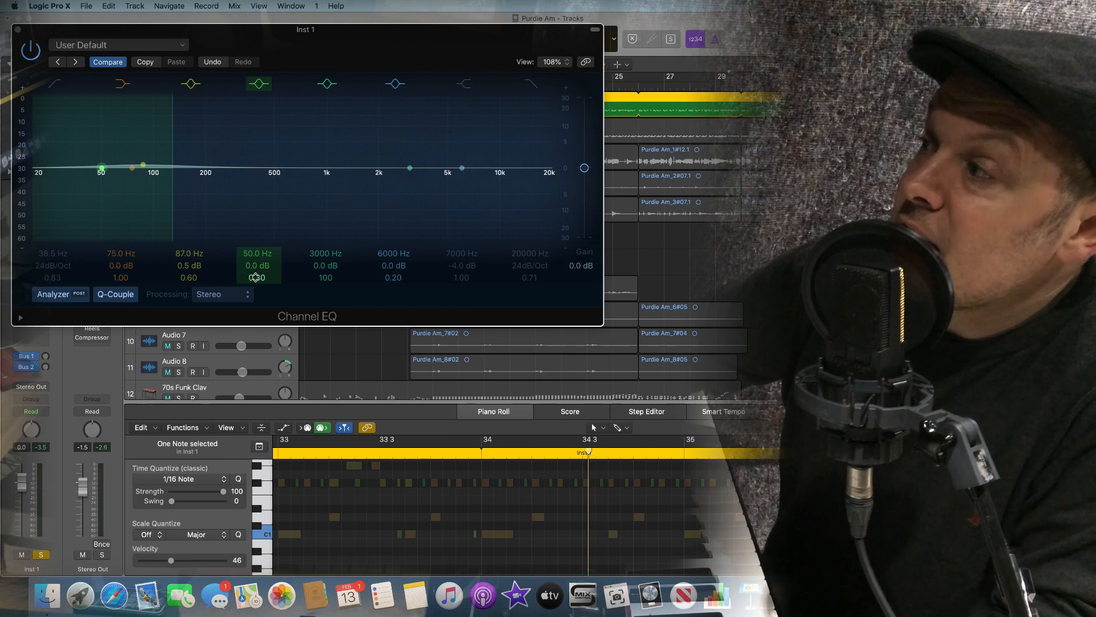
left_click_drag(255, 278, 250, 315)
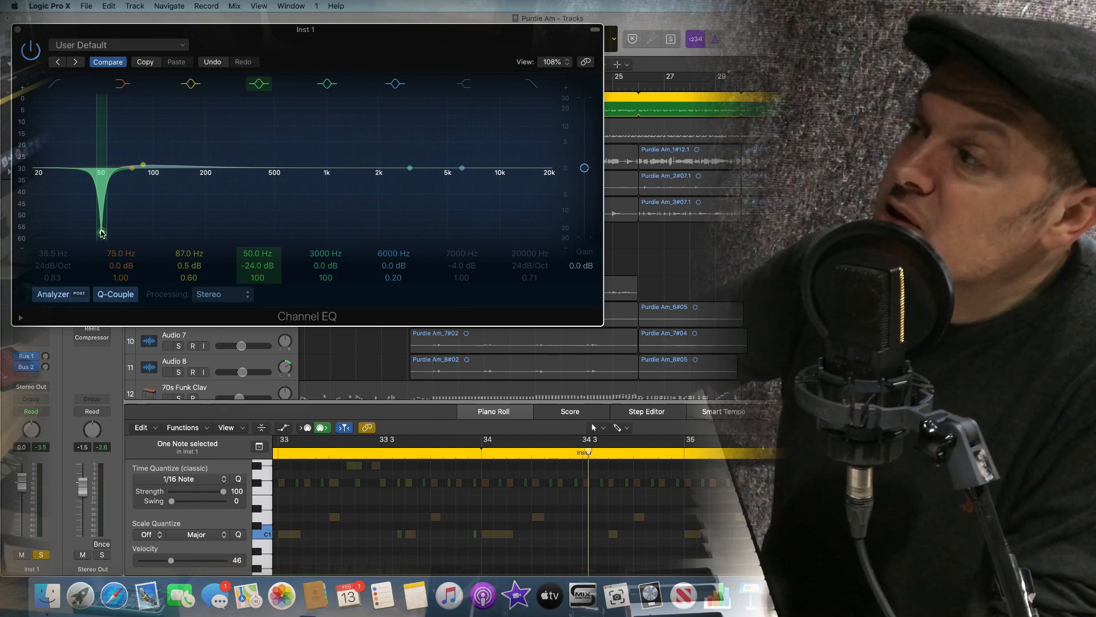
left_click_drag(101, 233, 100, 208)
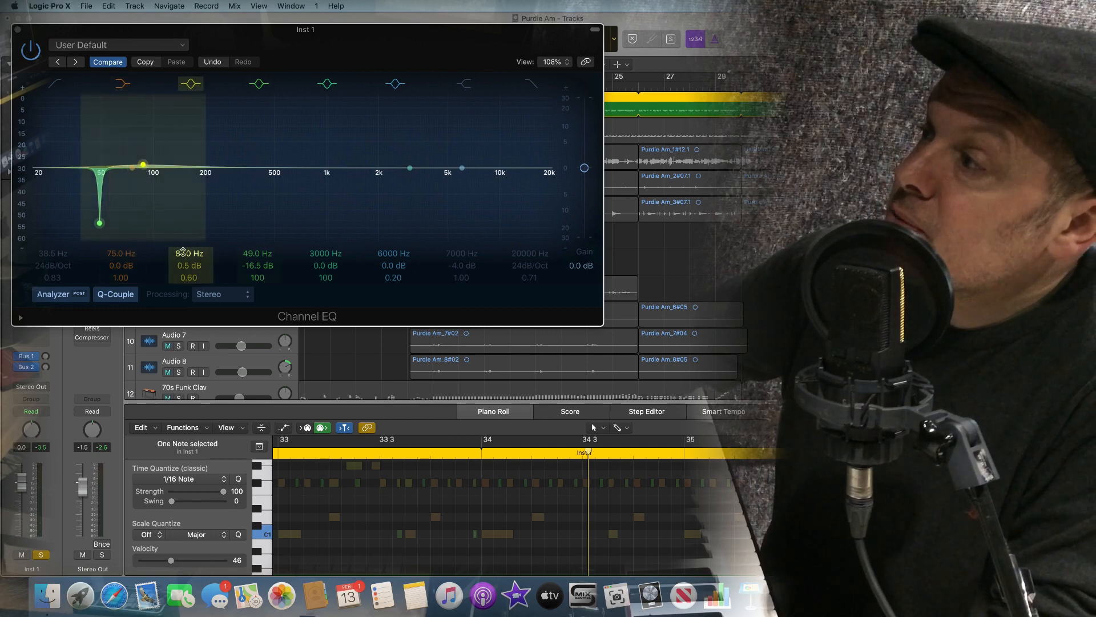
left_click_drag(180, 255, 189, 306)
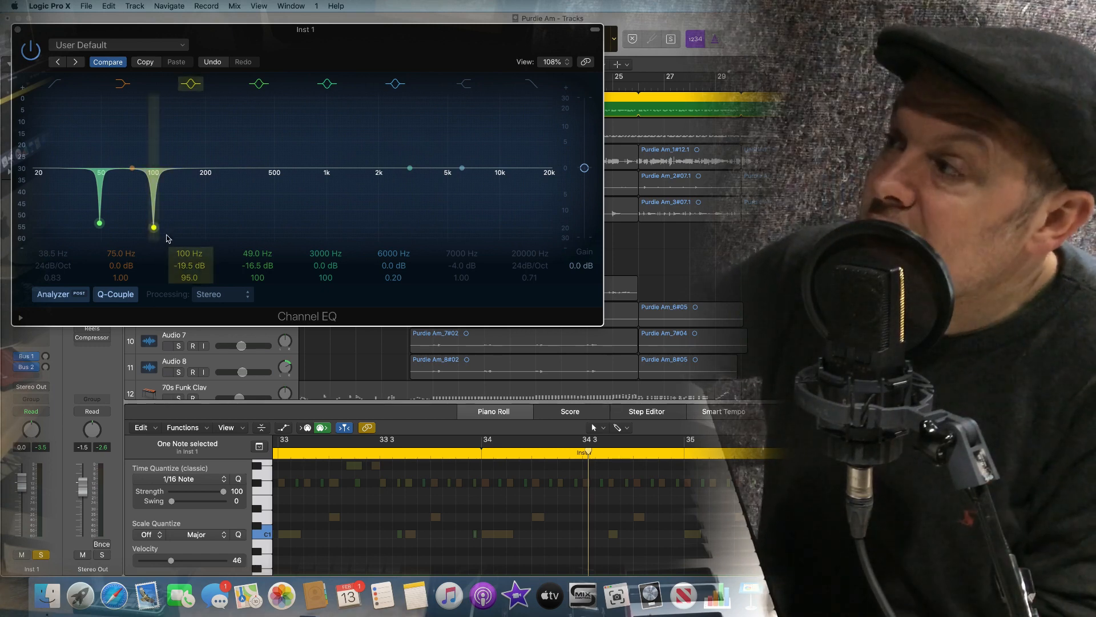
Remove the notches by raising the bands to -0.5 dB at 104 Hz and 0 dB at 52 Hz, and close the instrument's Channel EQ
left_click_drag(154, 229, 154, 166)
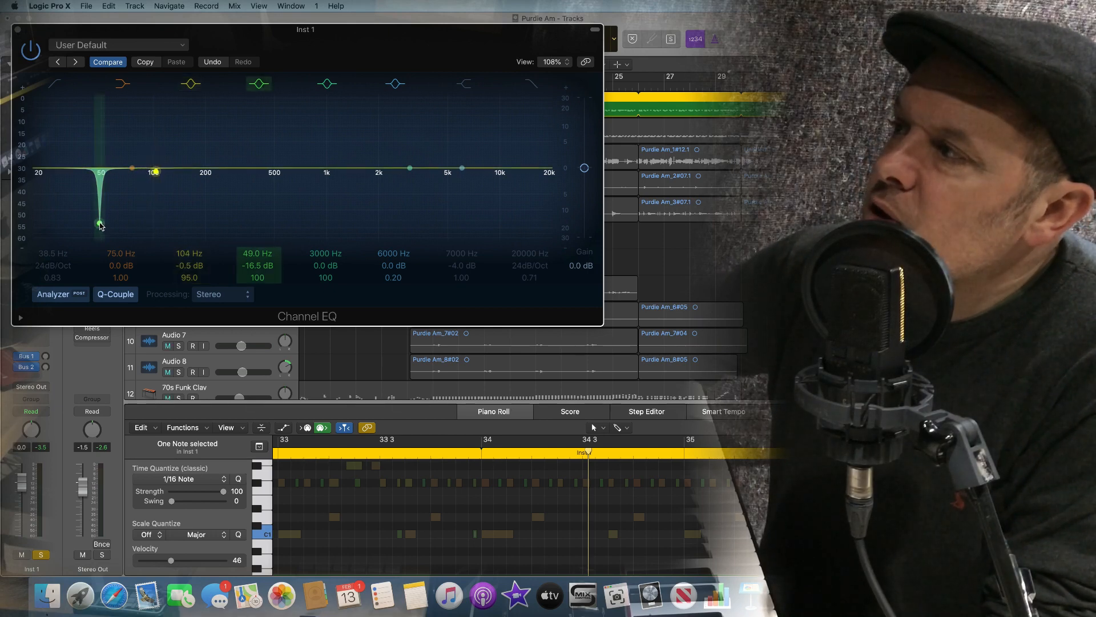
left_click_drag(101, 222, 104, 171)
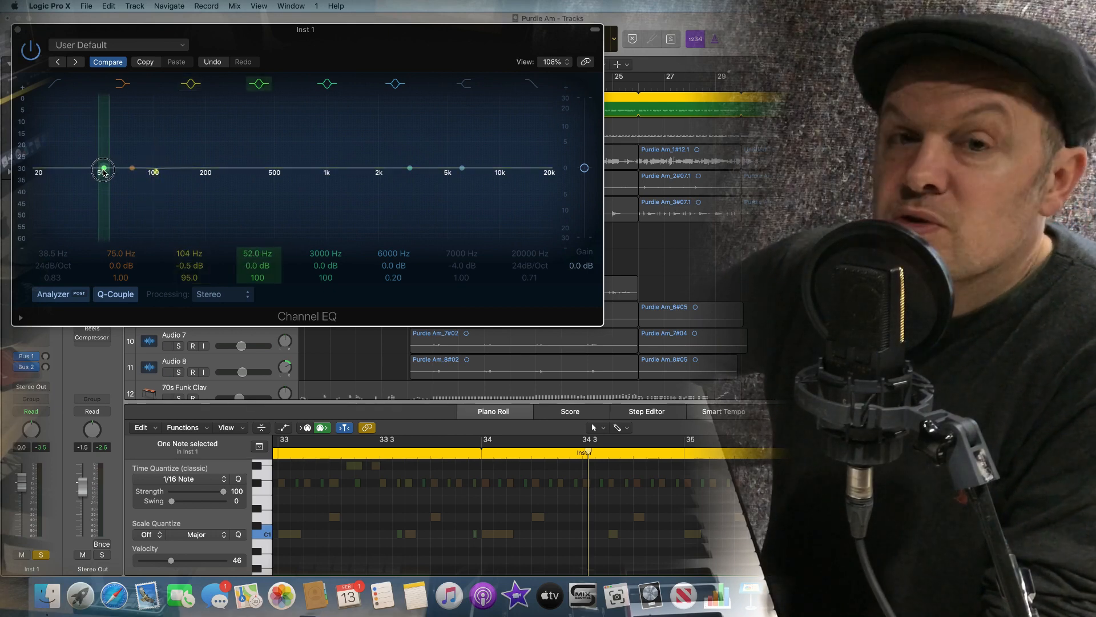
left_click(18, 30)
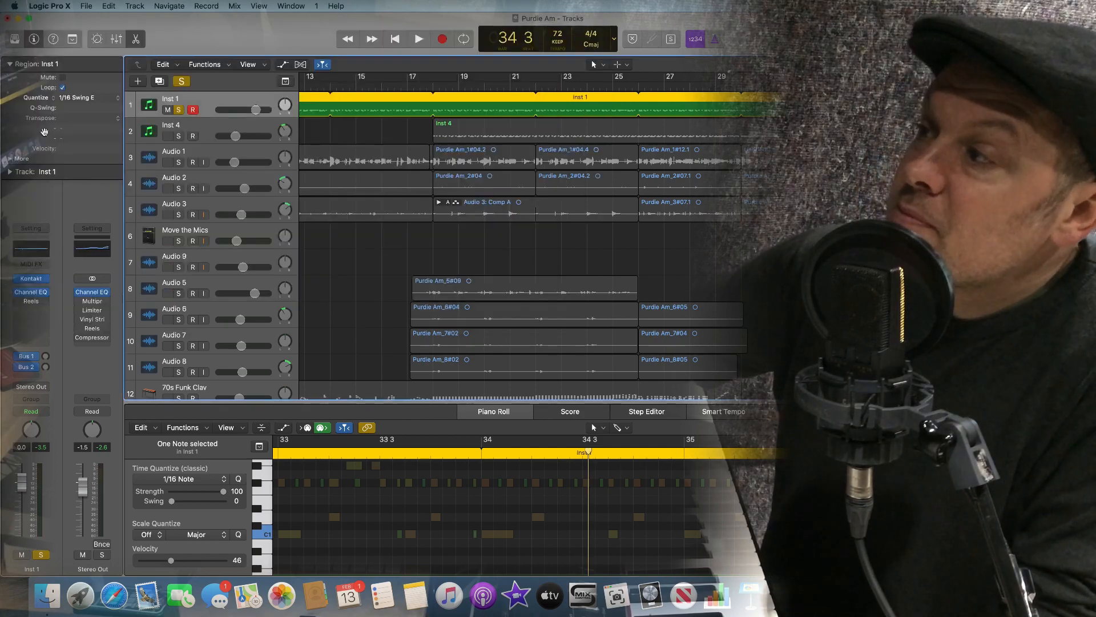
Unsolo the Inst 1 track and open the Channel EQ on the Stereo Out channel
left_click(178, 110)
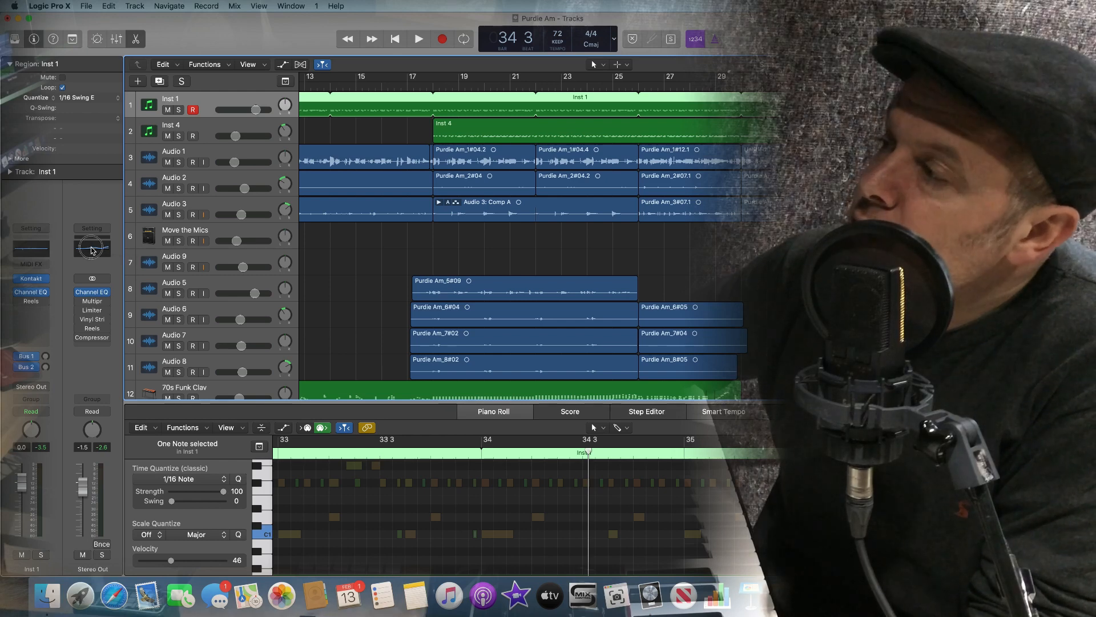
double_click(89, 245)
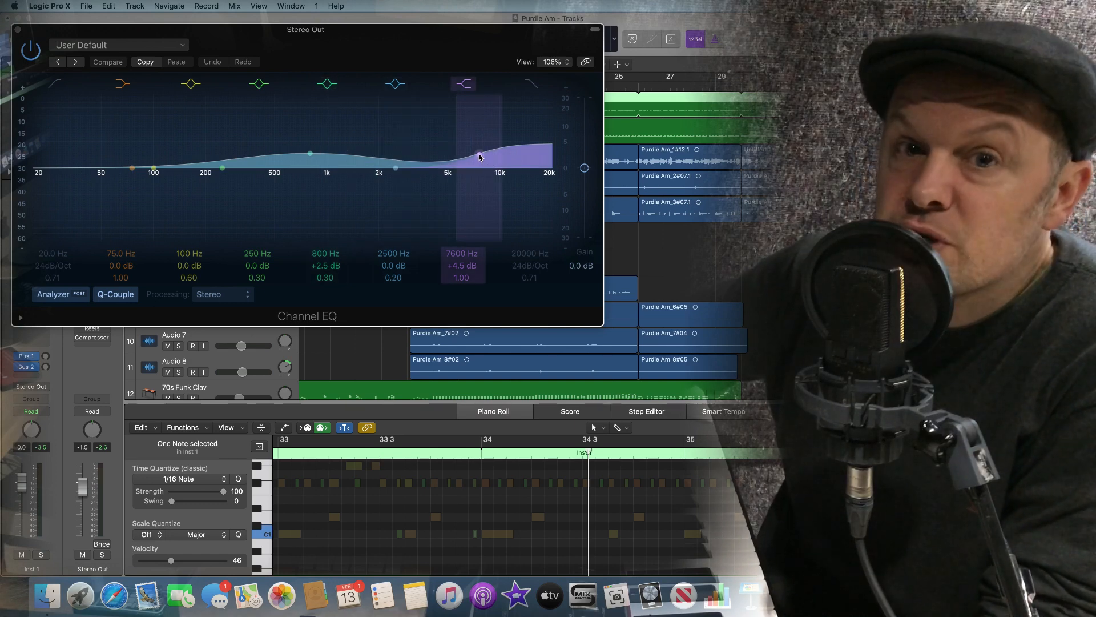
Set the 7600 Hz high shelf to +2.5 dB and, during playback, raise the 800 Hz band to +6.0 dB at 860 Hz
left_click_drag(479, 157, 479, 162)
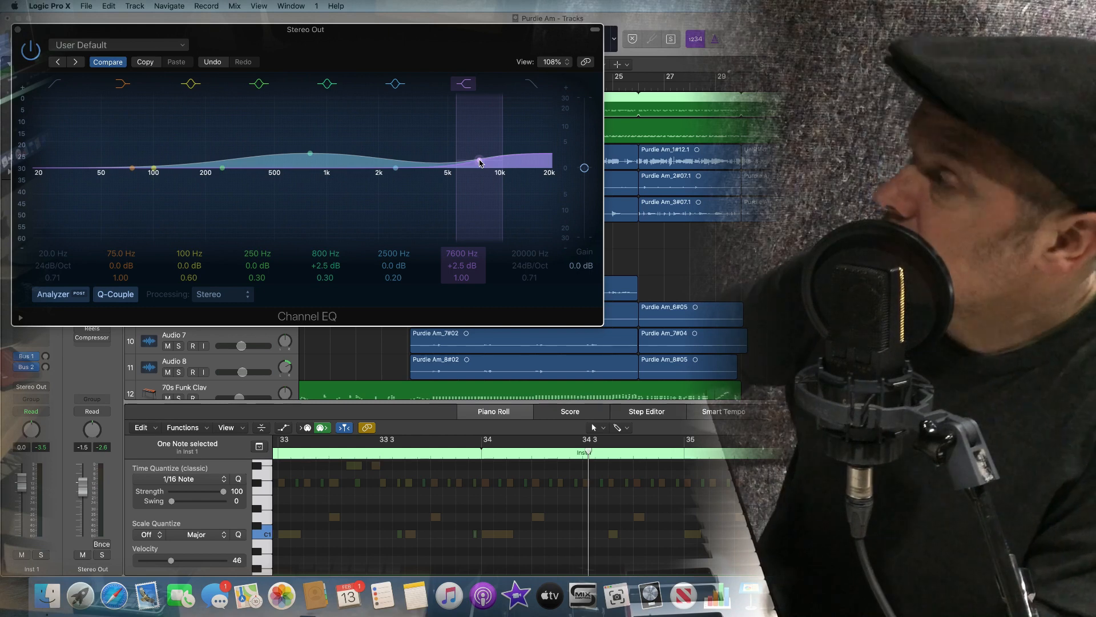
key("space")
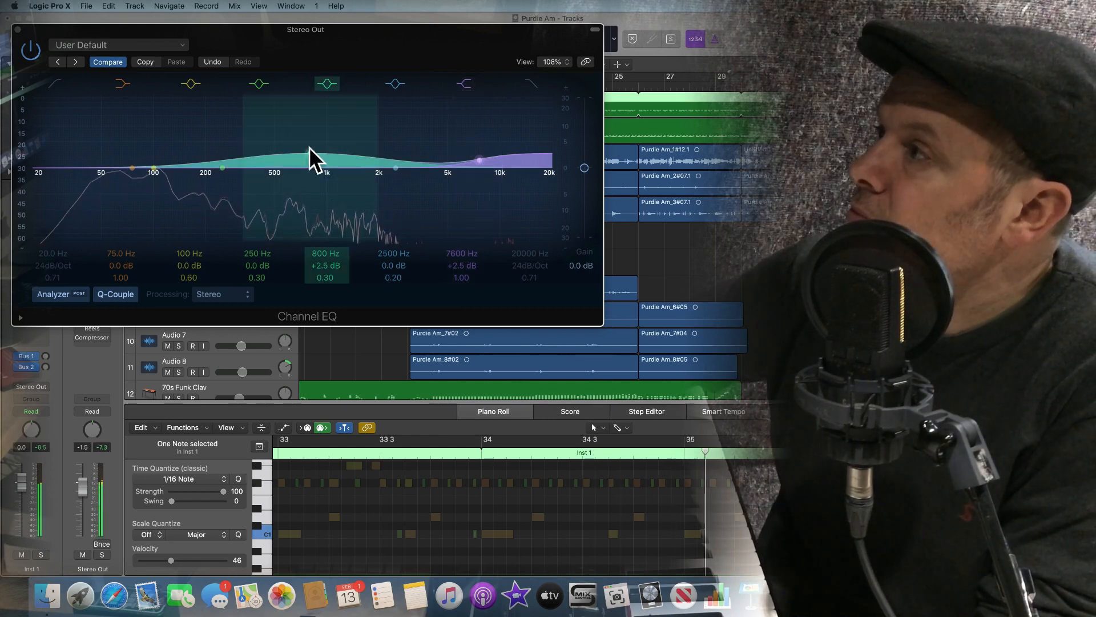
mouse_move(311, 157)
left_mouse_down()
mouse_move(318, 110)
mouse_move(314, 141)
left_mouse_up()
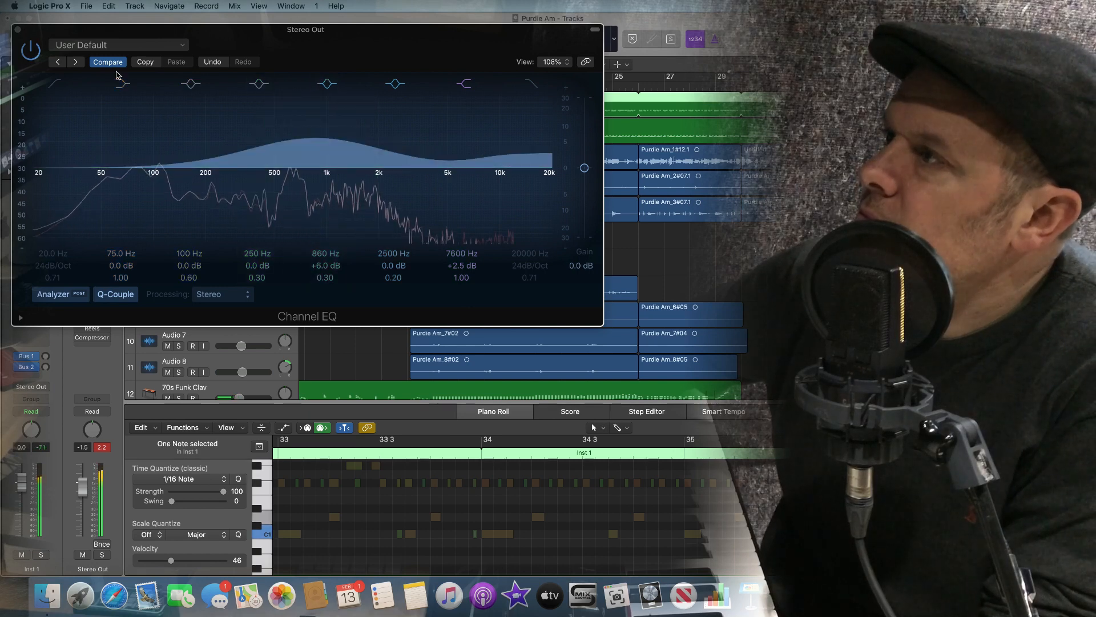
Compare the mix with and without the Stereo Out Channel EQ by repeatedly bypassing and re-enabling it
left_click(30, 50)
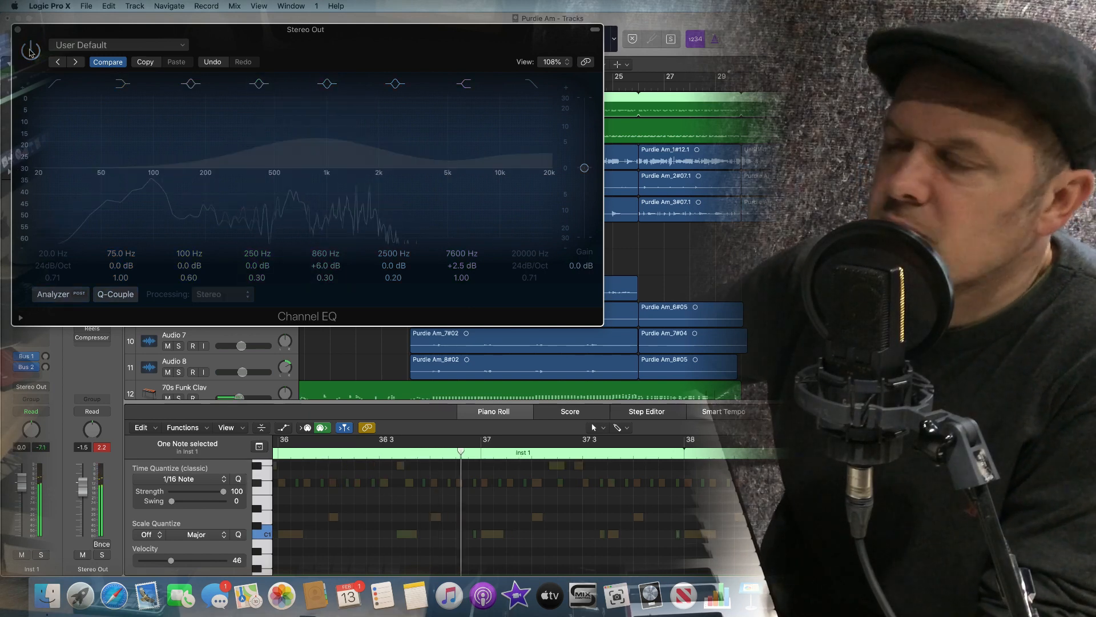
left_click(31, 50)
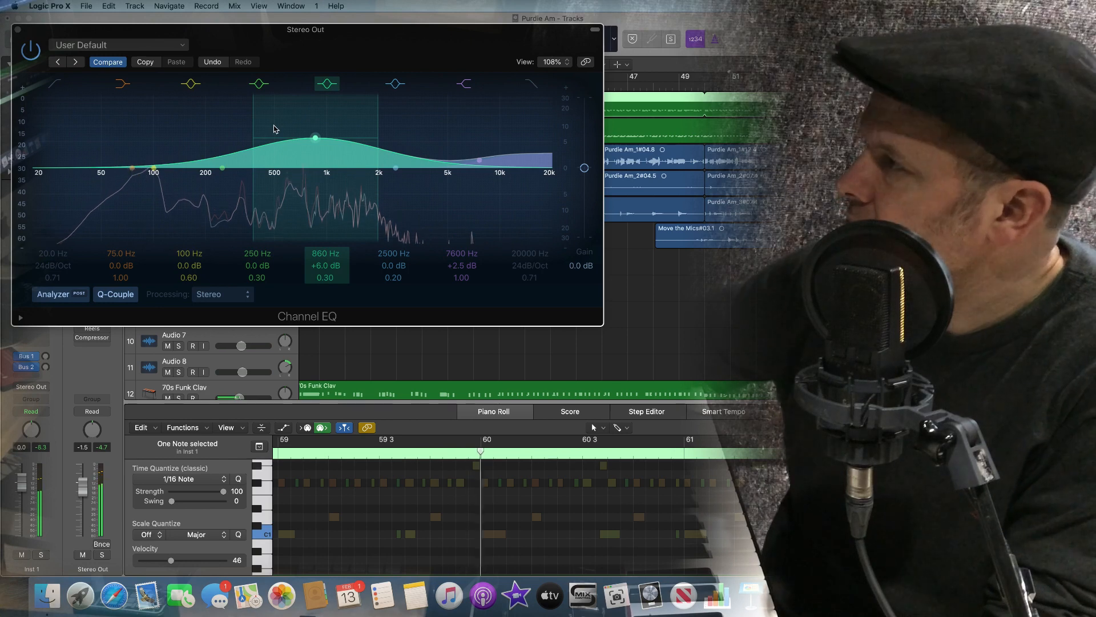
left_click(32, 55)
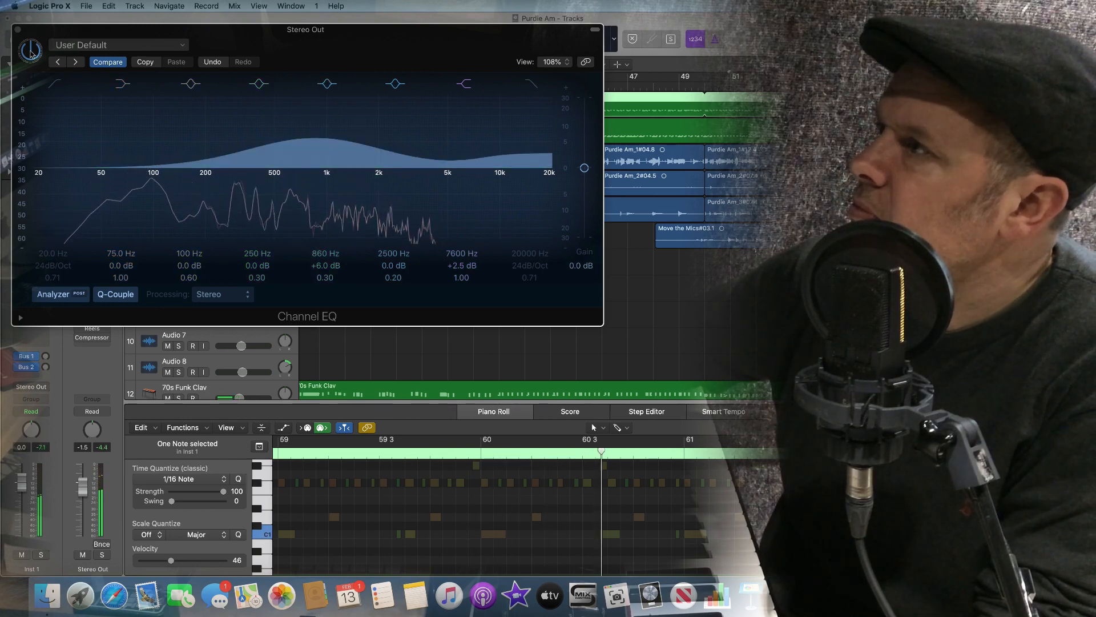
left_click(31, 52)
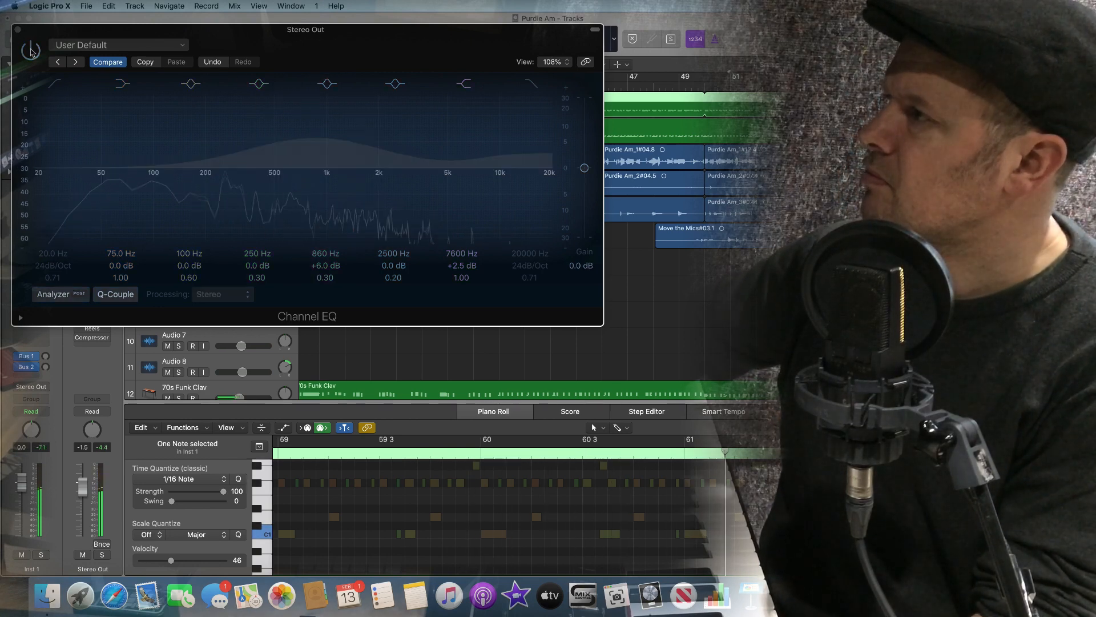
left_click(32, 51)
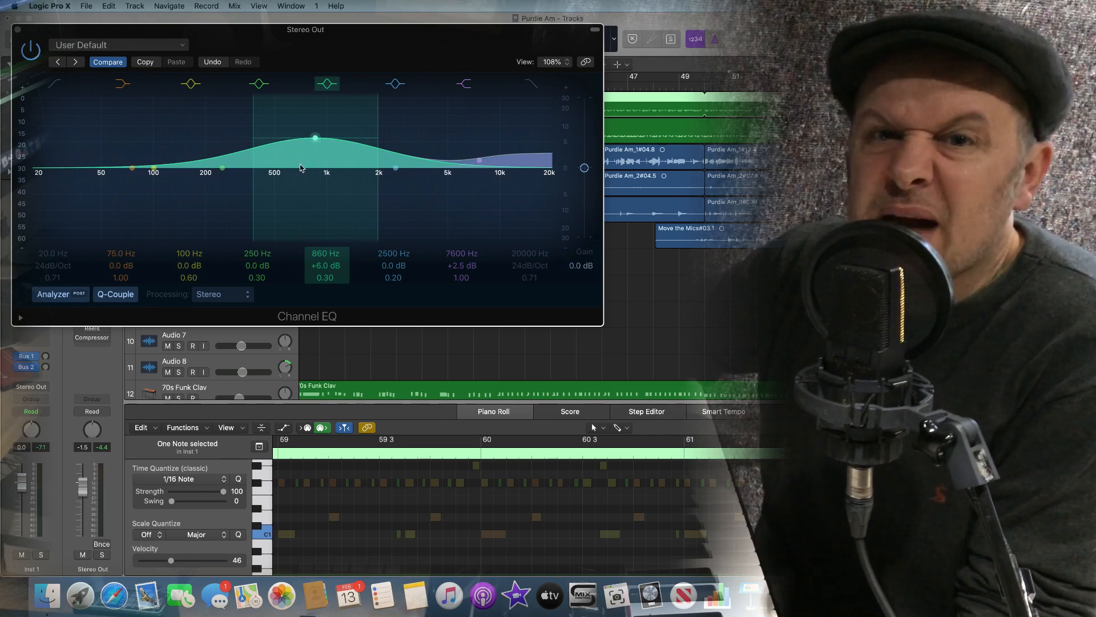
Narrow the 860 Hz band on the Stereo Out EQ to a Q of 98
left_click_drag(326, 278, 311, 369)
left_click(314, 265)
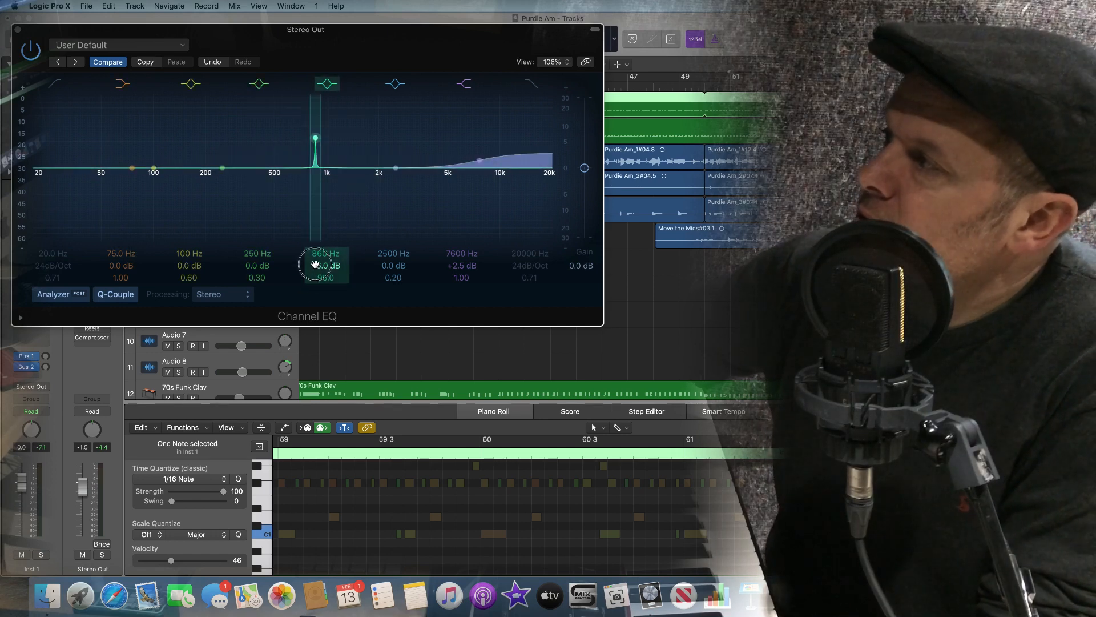
During playback, boost the narrow 860 Hz band on the Stereo Out EQ to +20.5 dB and shift it just above 1 kHz
key("space")
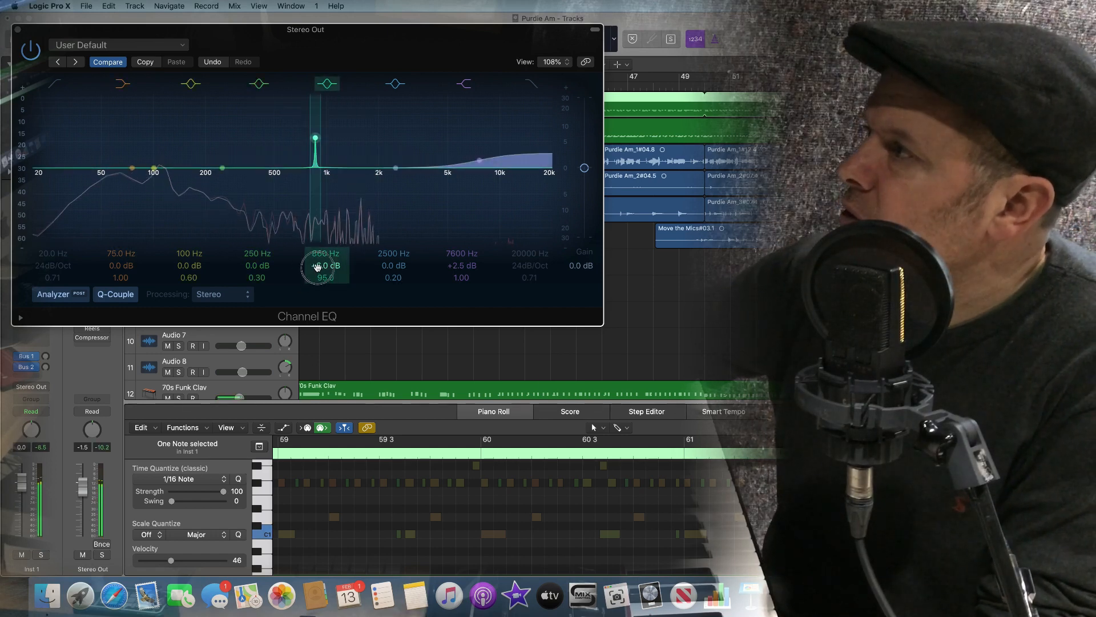
left_click_drag(318, 265, 321, 246)
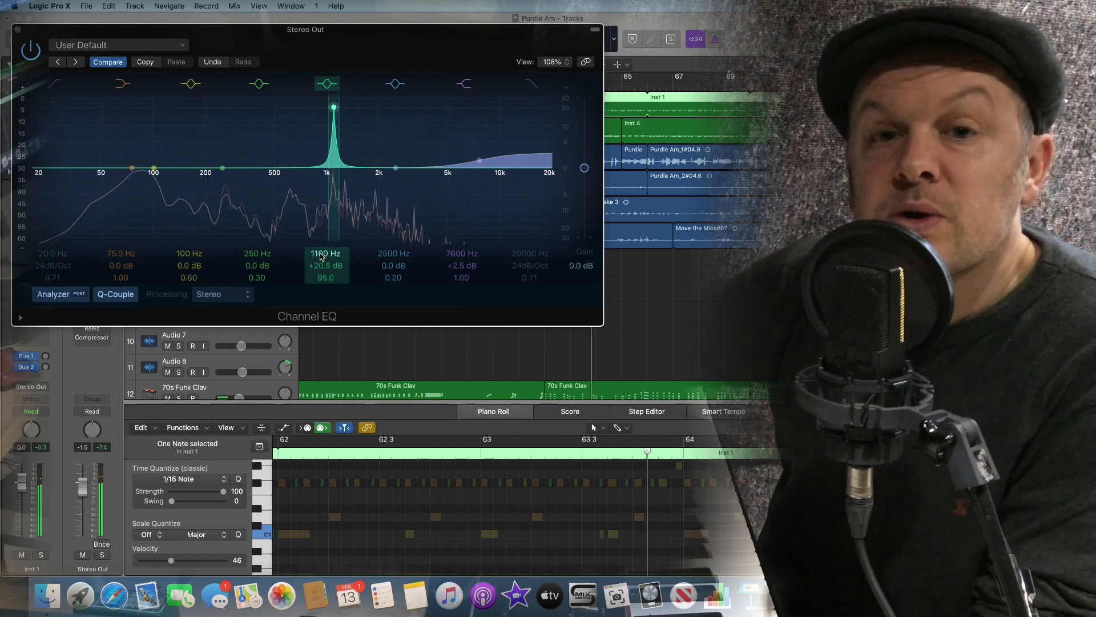
key("space")
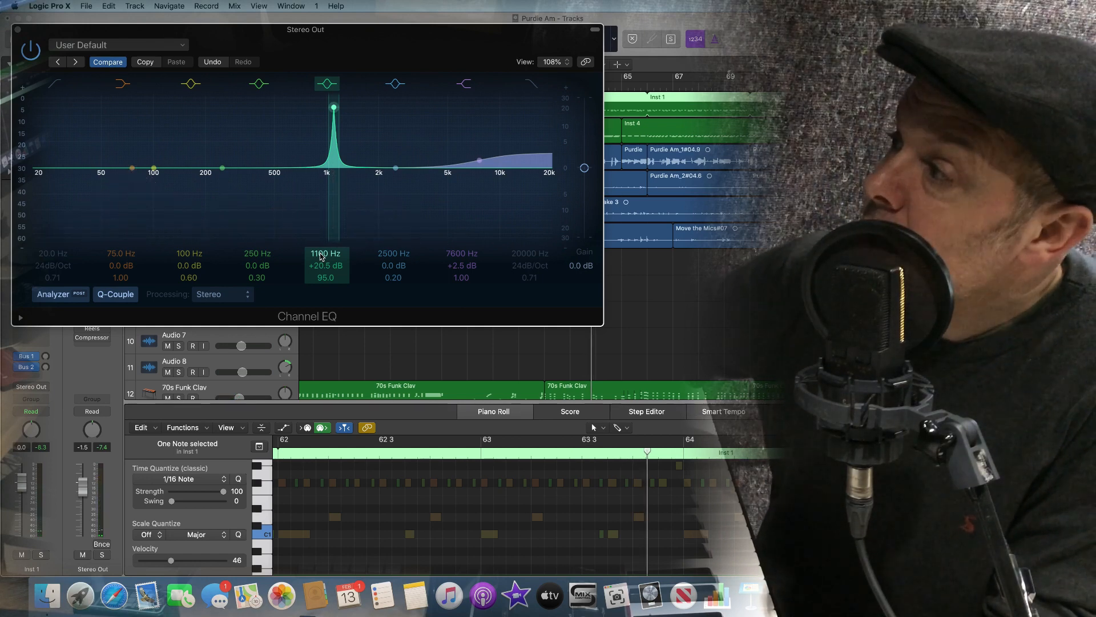
Set the boosted narrow band's frequency to 440 Hz and play a short passage of the mix to hear it
left_click_drag(317, 255, 317, 282)
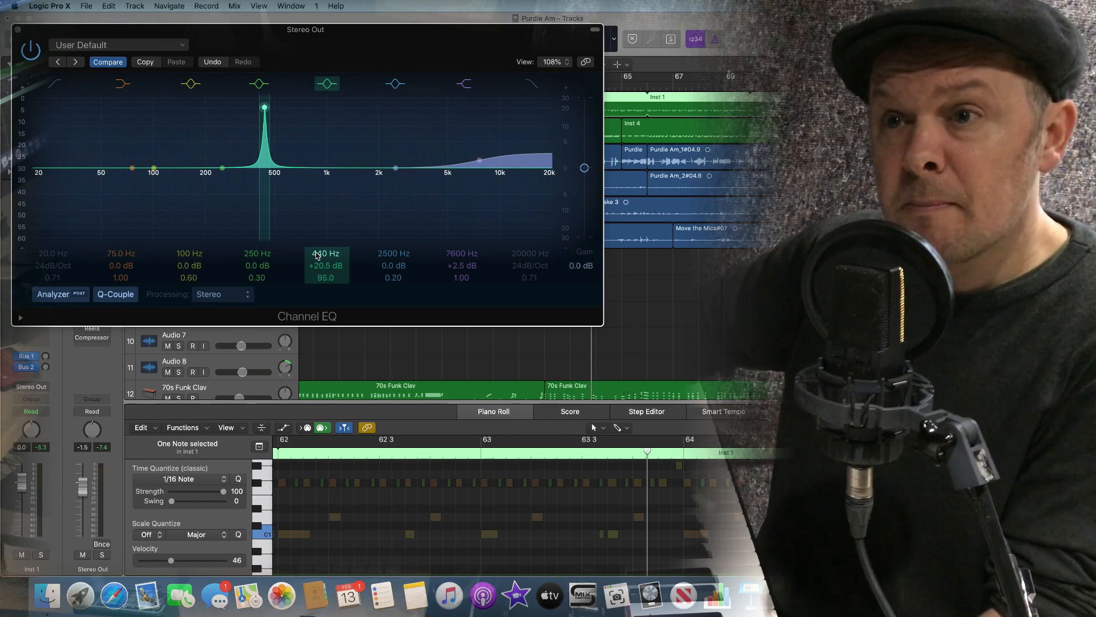
key("space")
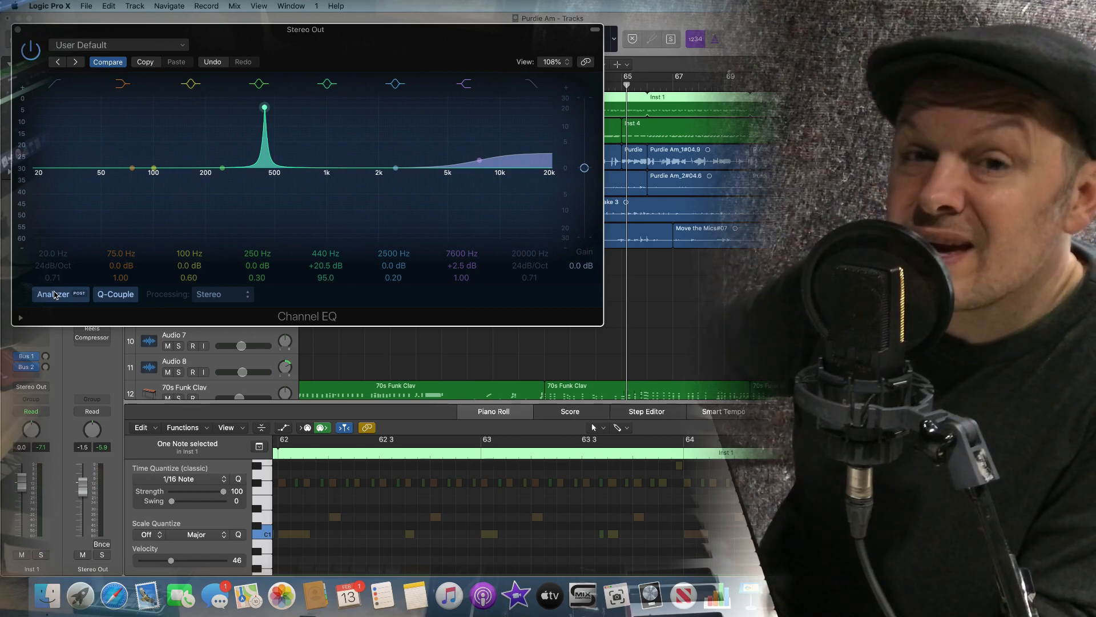
key("space")
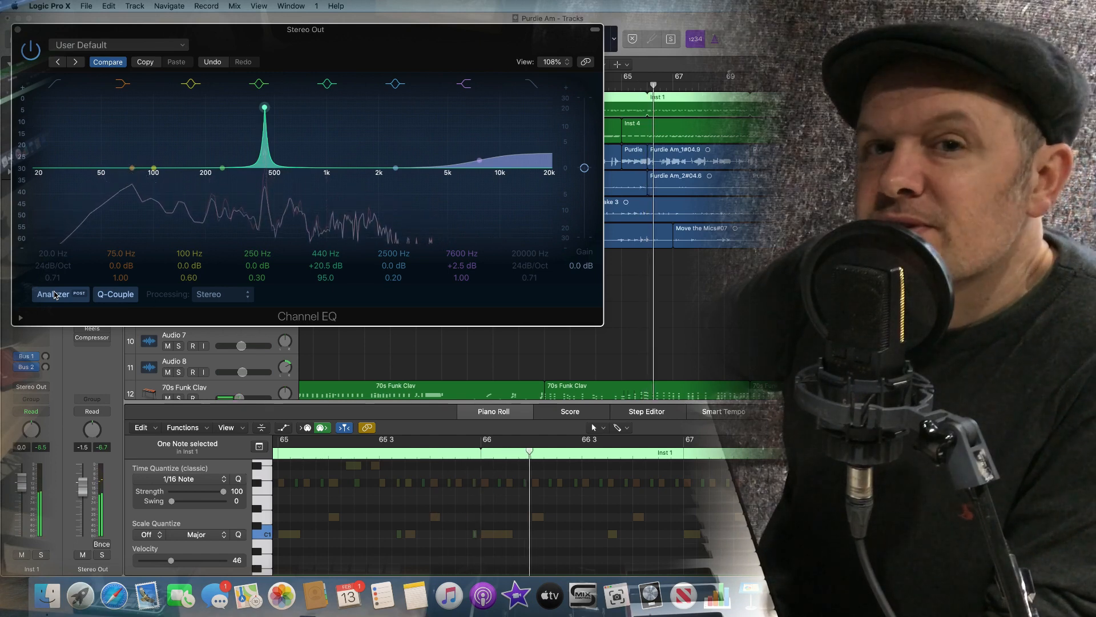
key("space")
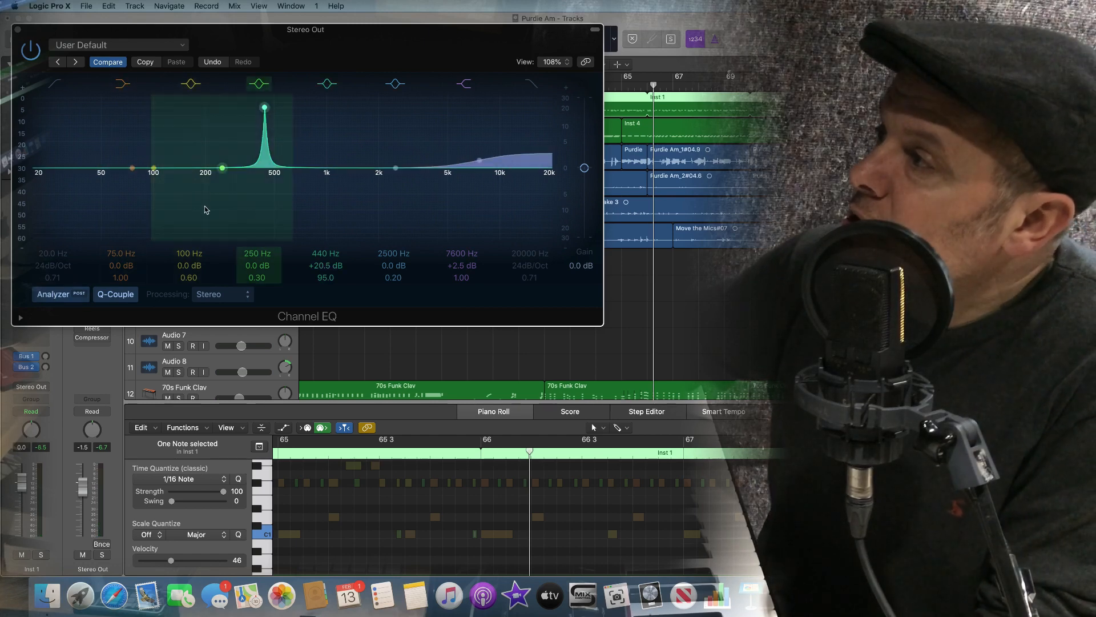
Lower the 440 Hz band's gain to 0.5 dB and close the Stereo Out Channel EQ
left_click_drag(316, 266, 315, 292)
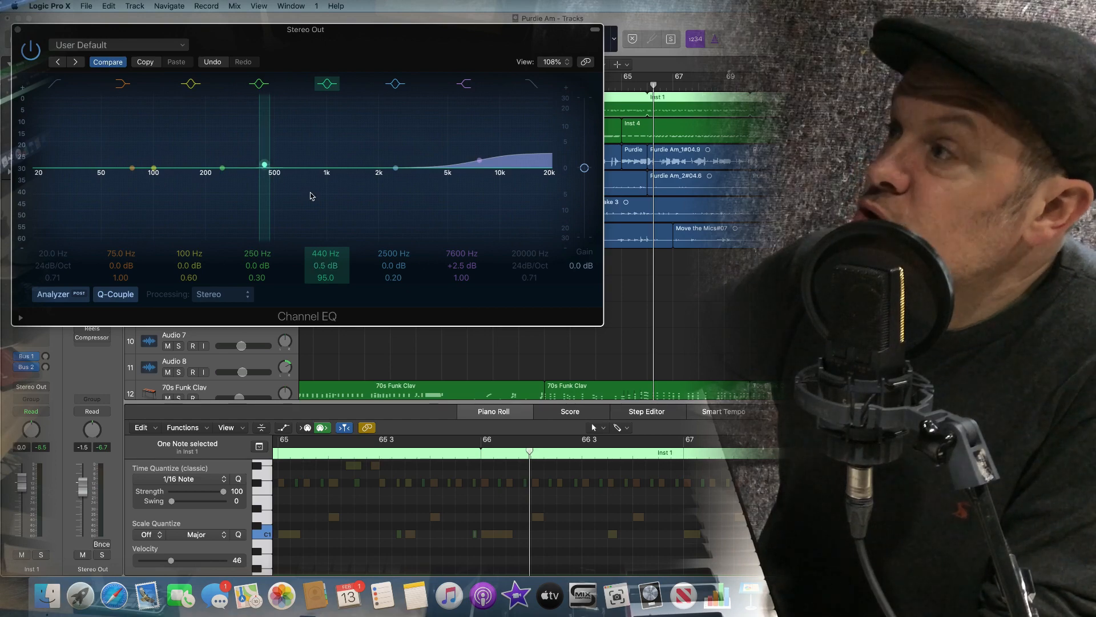
left_click(18, 31)
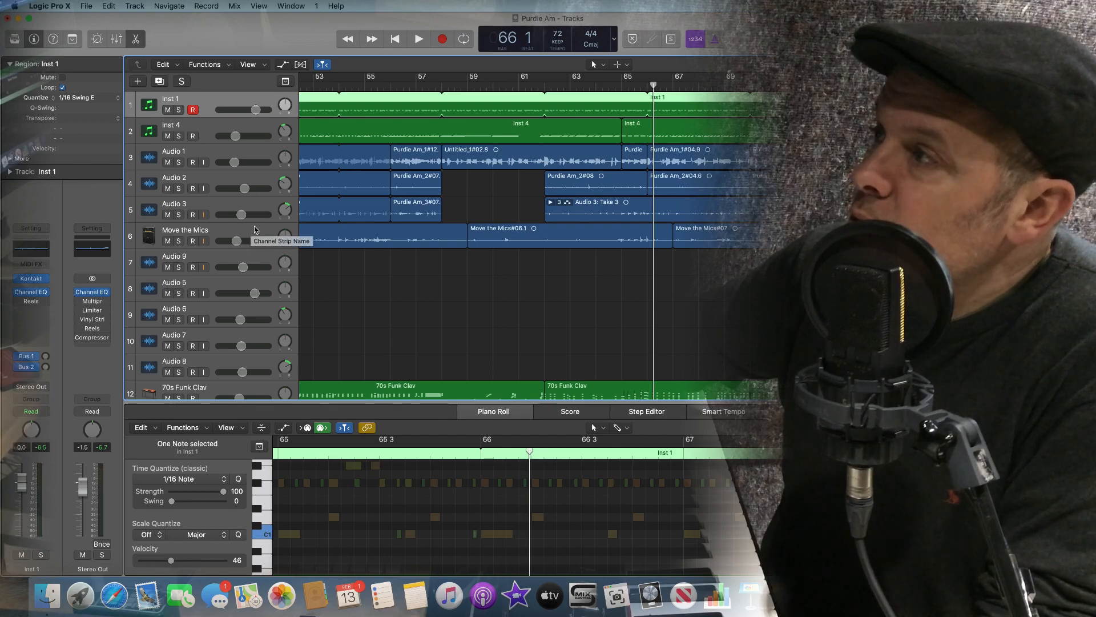
Select the Audio 6 track, open its Channel EQ to examine the low-cut curve, and close it
scroll(313, 282, "left", 15)
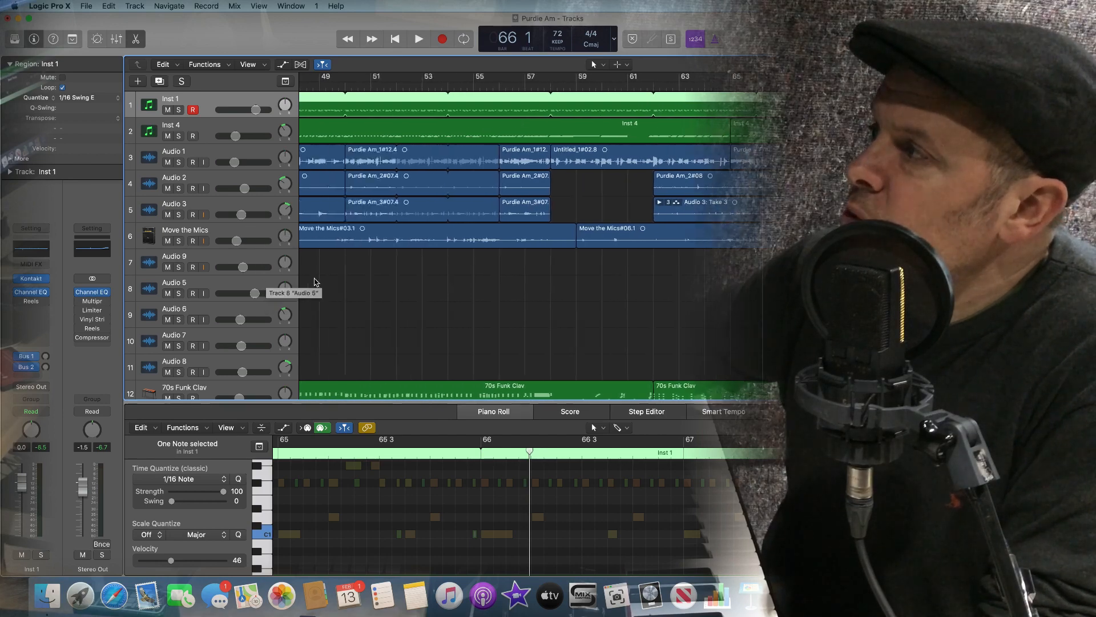
scroll(293, 275, "right", 5)
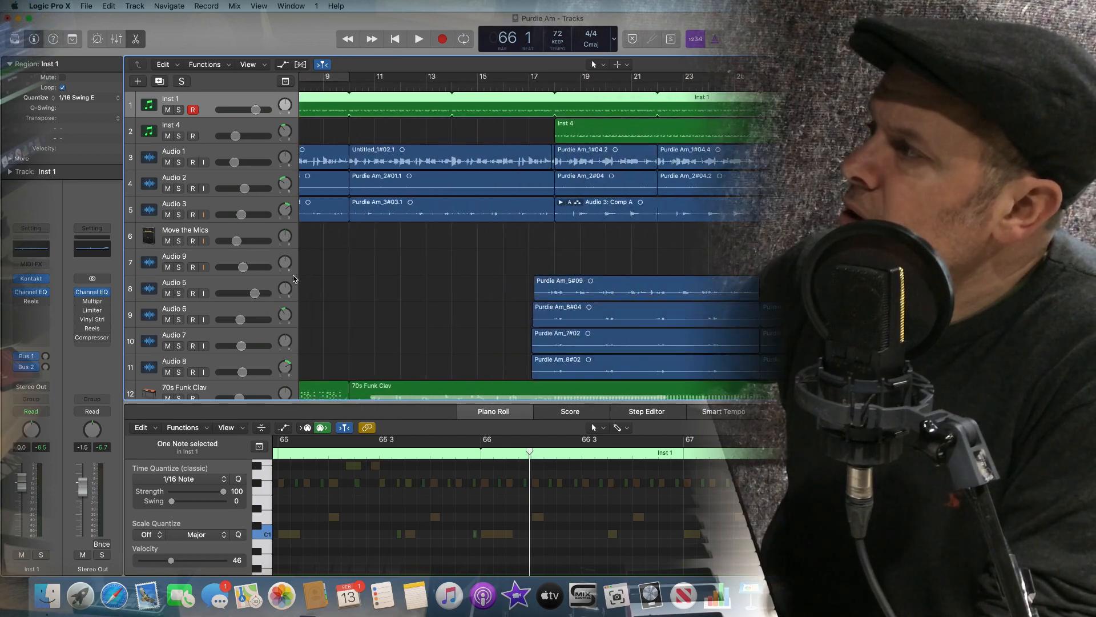
left_click(267, 312)
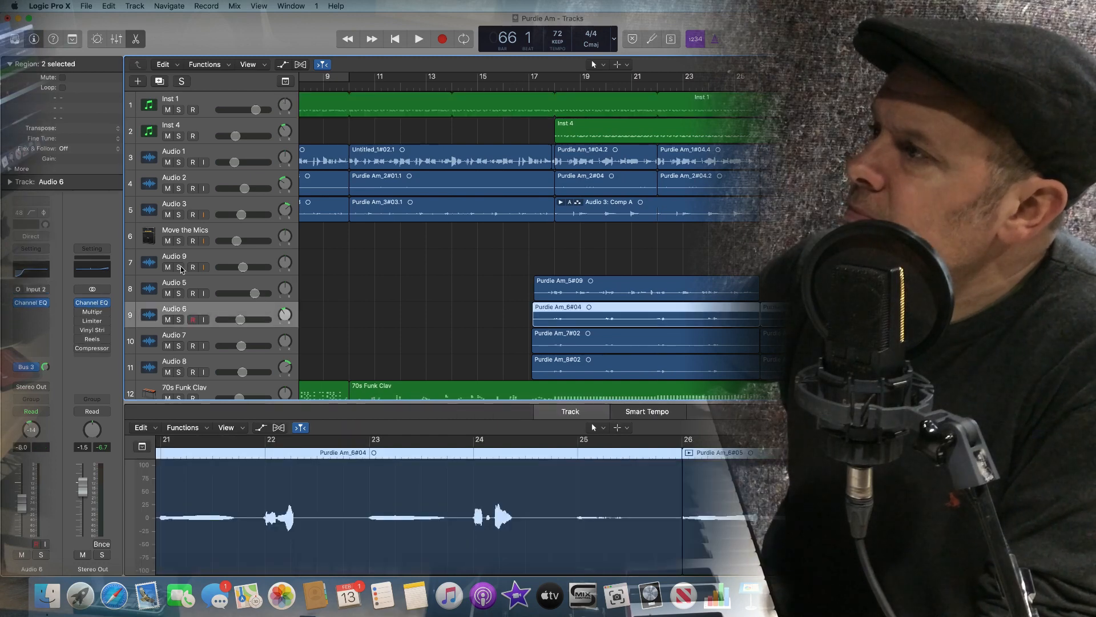
left_click(31, 270)
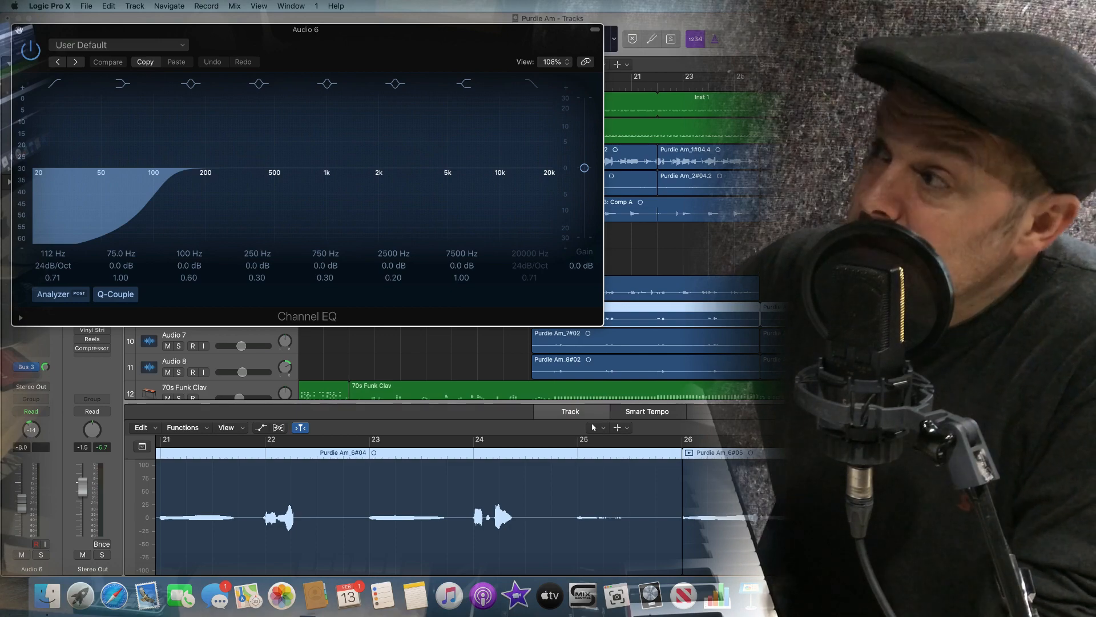
left_click(19, 29)
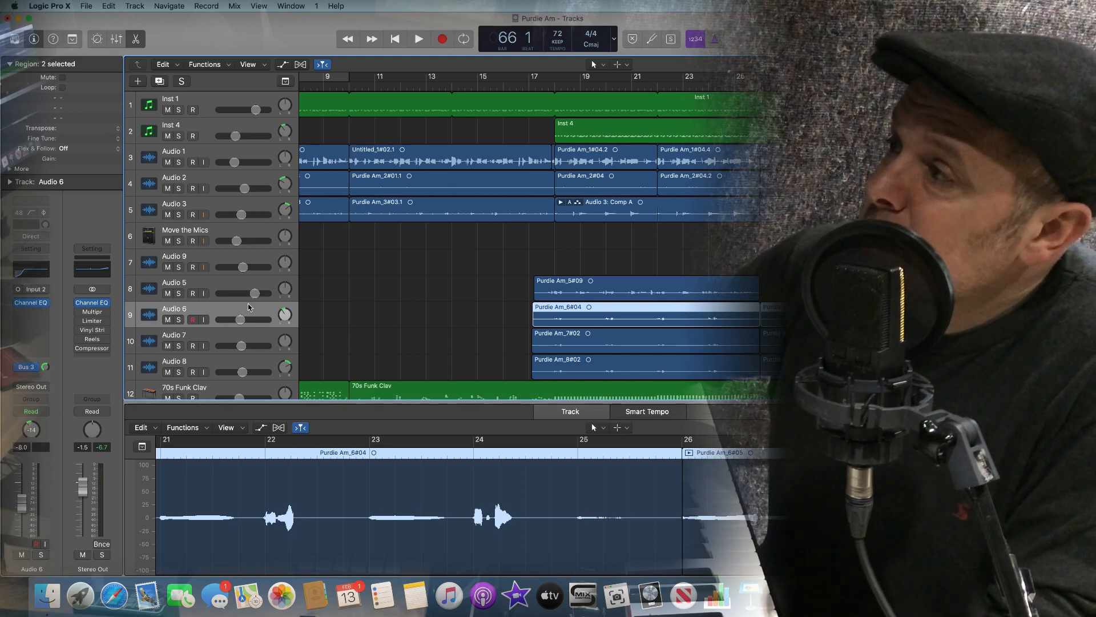
Insert a mono Vintage Tube EQ below the Channel EQ on Audio 6, look over its controls and close it
left_click(45, 314)
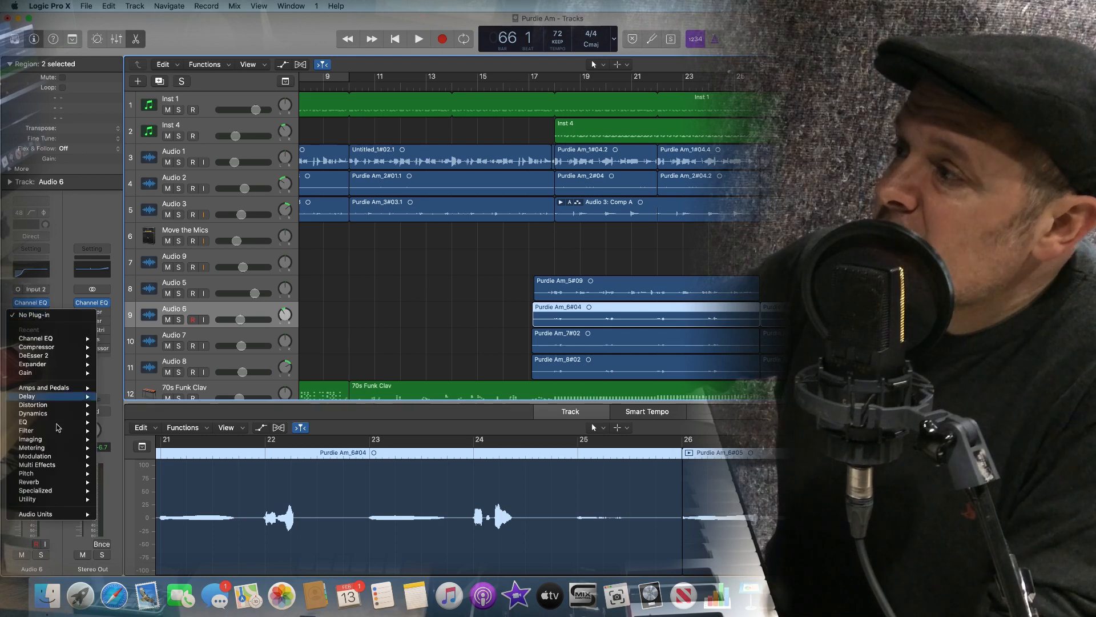
mouse_move(57, 423)
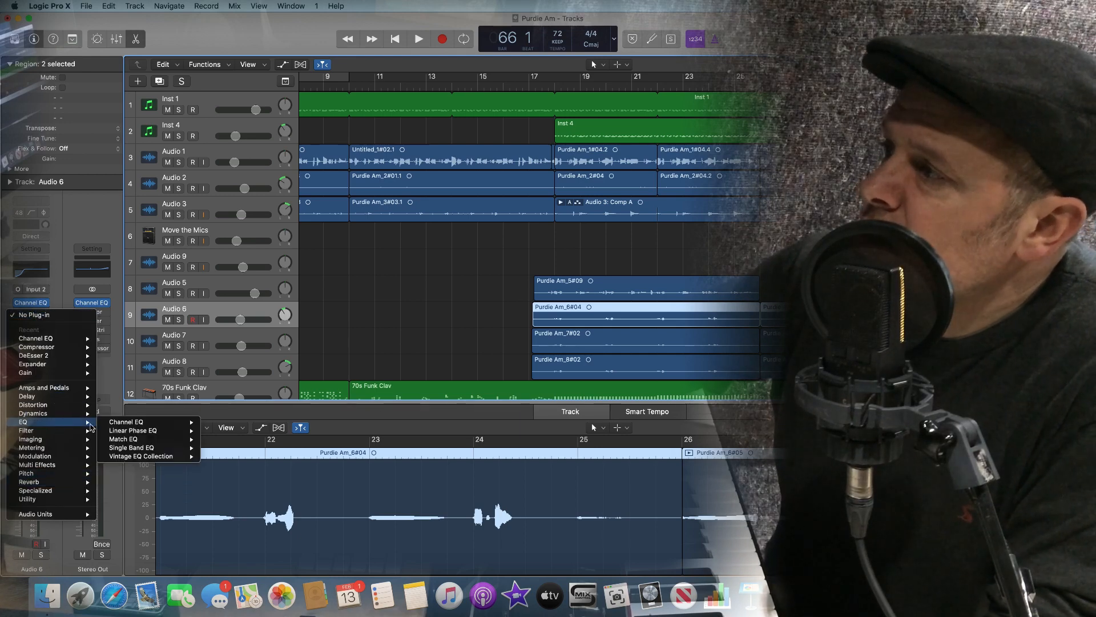
mouse_move(152, 457)
mouse_move(232, 457)
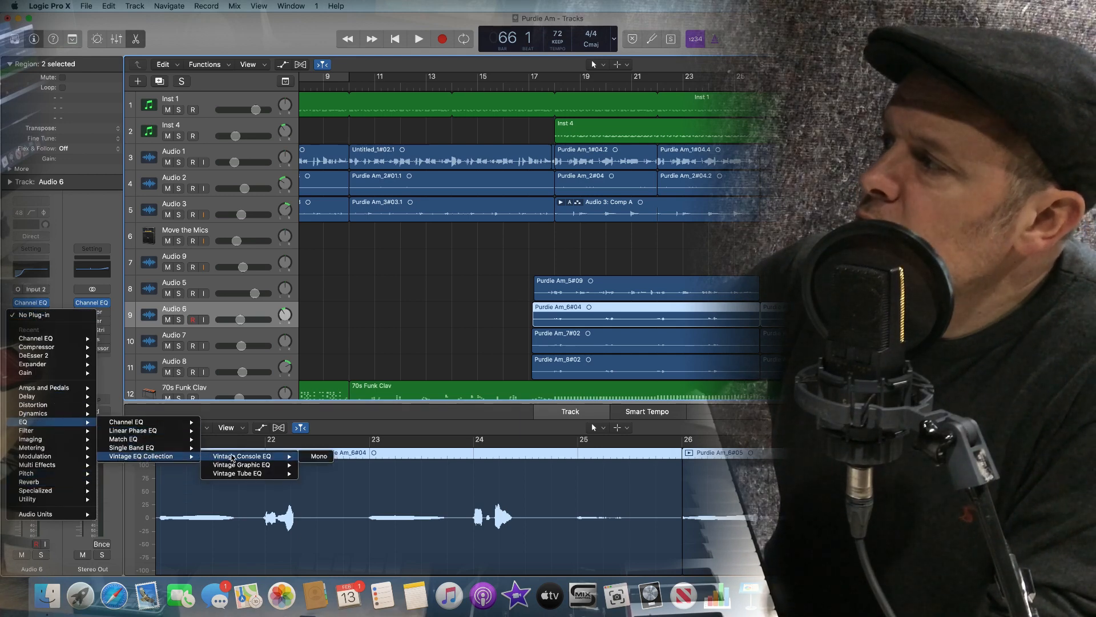
mouse_move(247, 475)
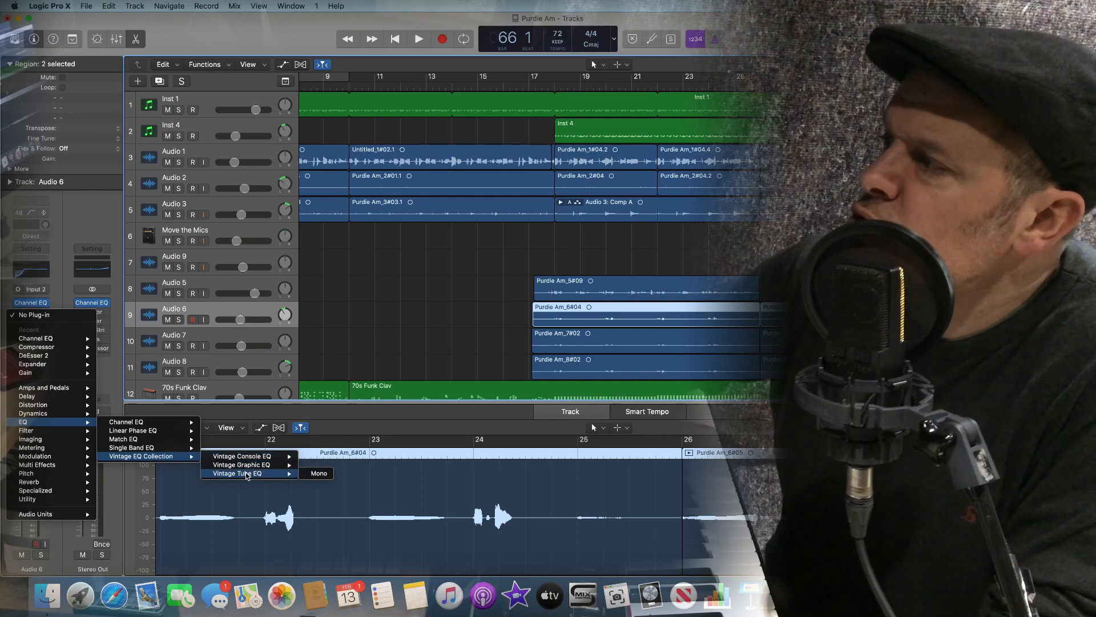
left_click(317, 473)
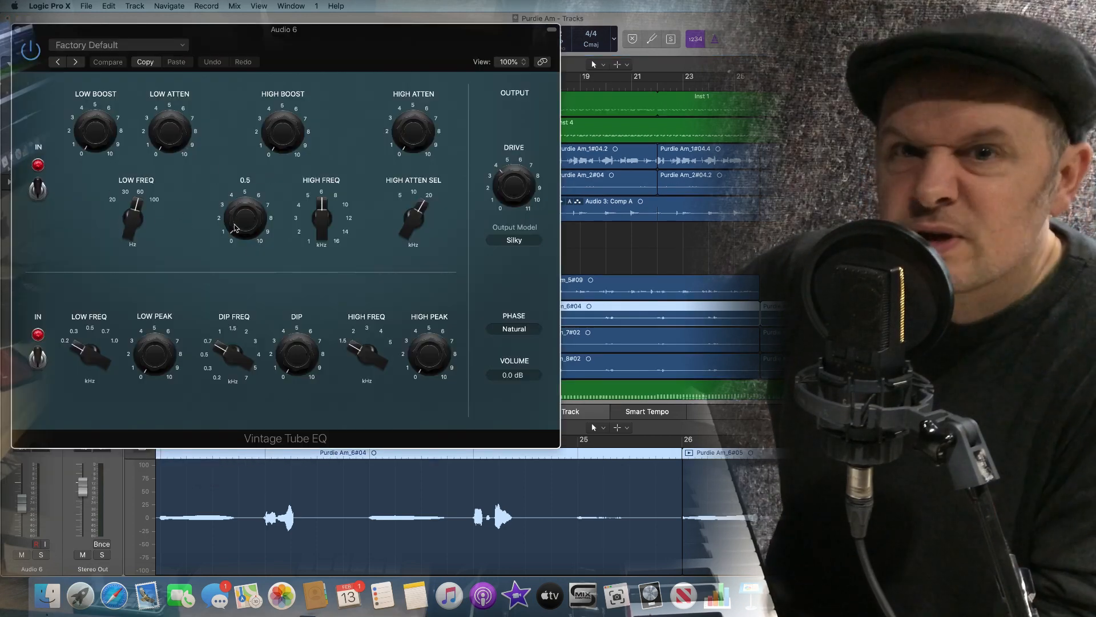
left_click(165, 213)
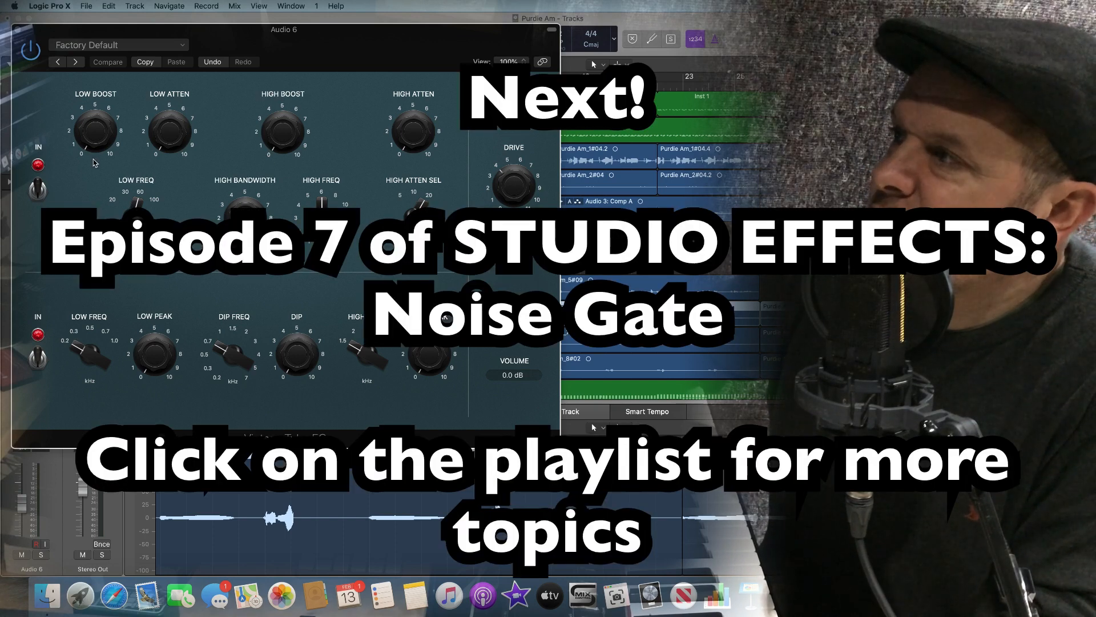
left_click(17, 32)
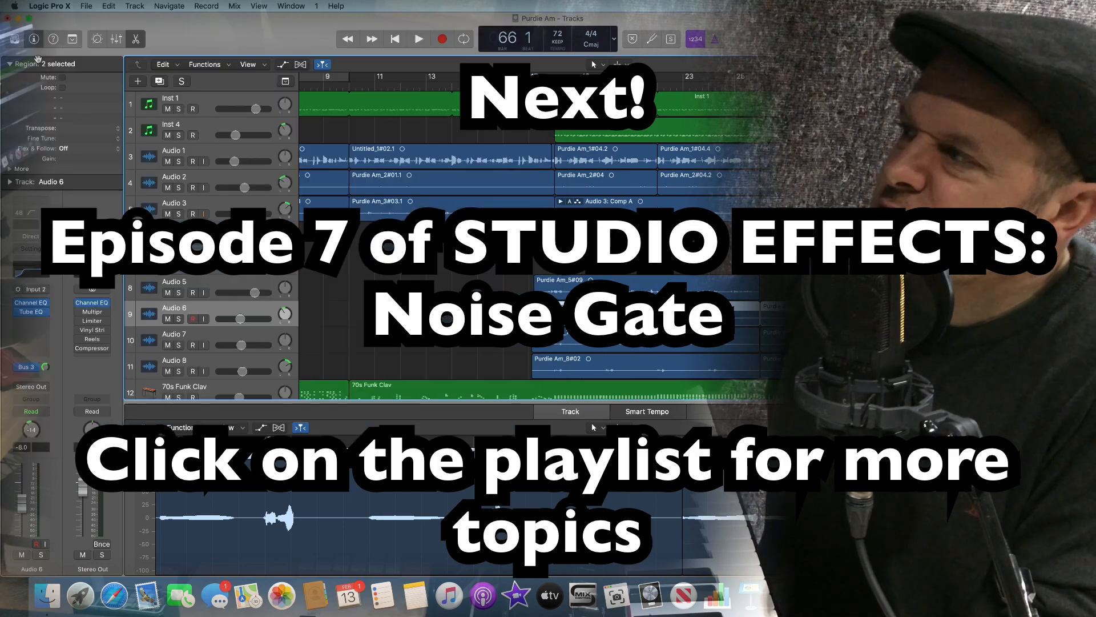